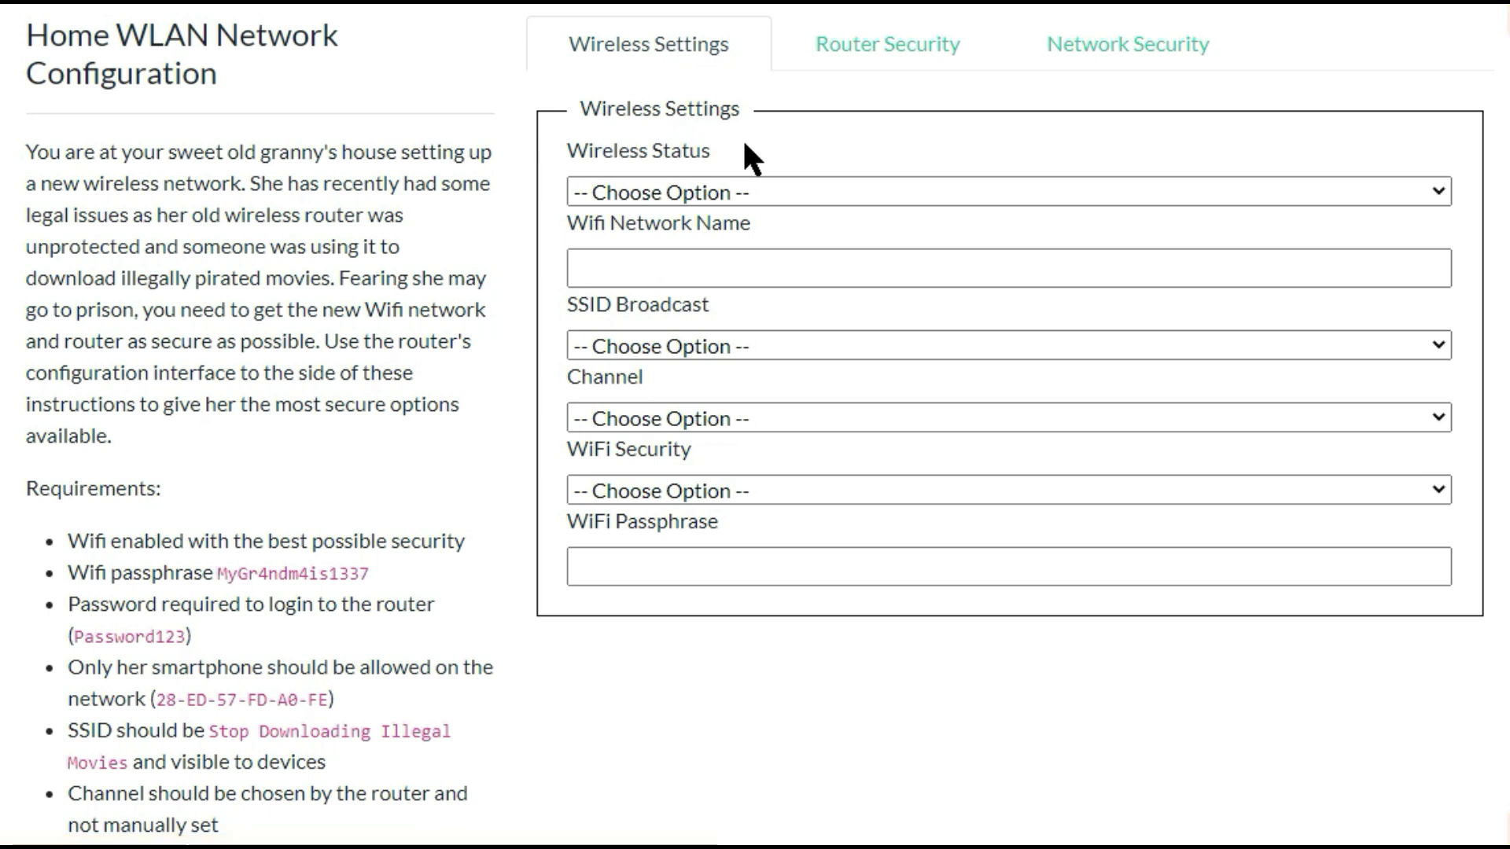
- Enable Wireless Status and paste the required SSID from the requirements into Wifi Network Name
{"action": "left_click", "coordinate": [1438, 190]}
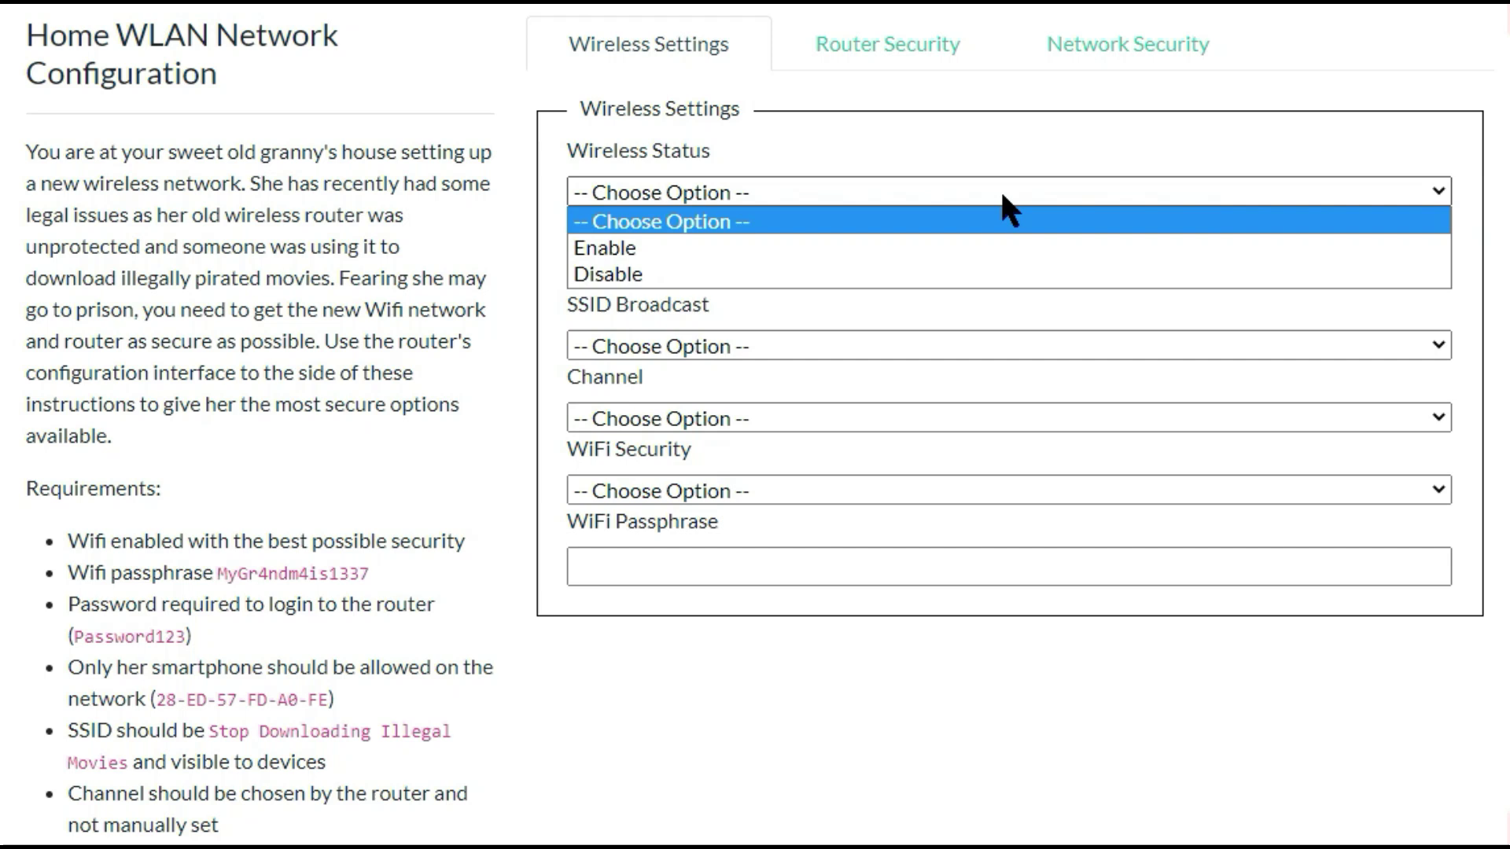
{"action": "left_click", "coordinate": [598, 250]}
{"action": "left_click", "coordinate": [684, 261]}
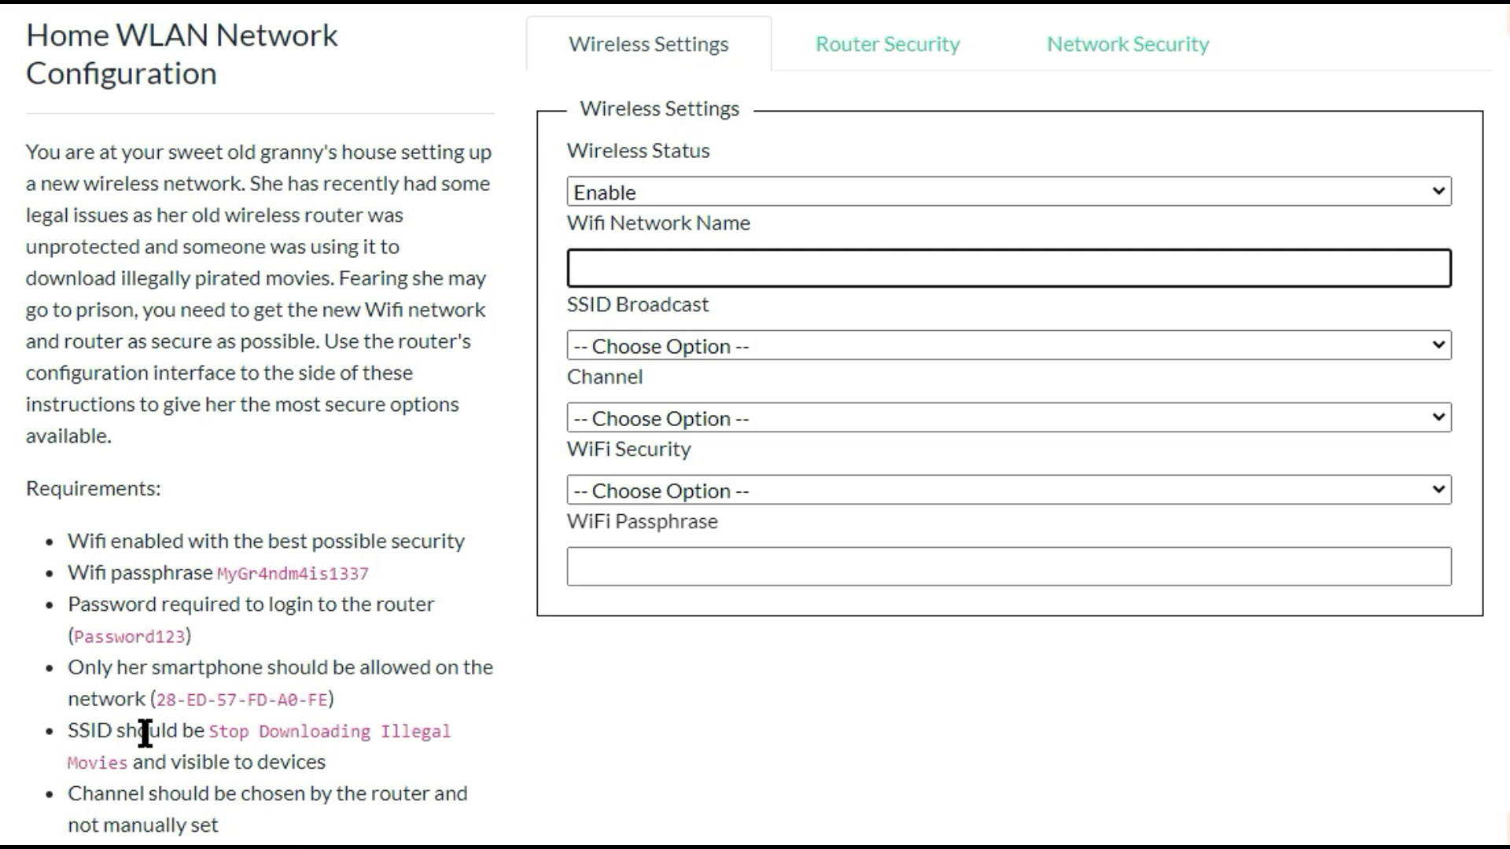
{"action": "left_click_drag", "start_coordinate": [218, 731], "coordinate": [129, 761]}
{"action": "key", "text": "ctrl+c"}
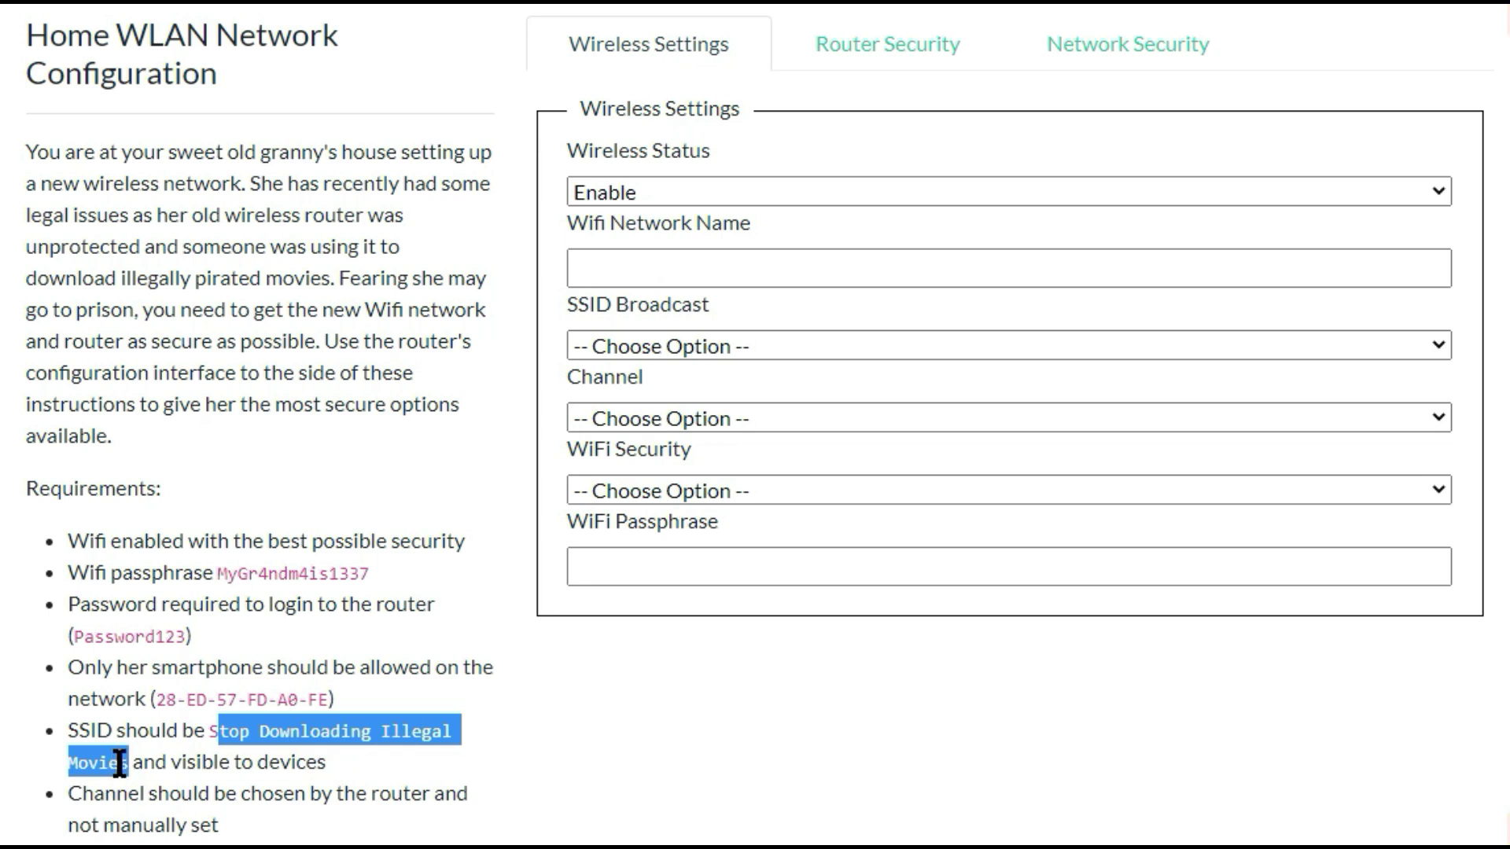
{"action": "right_click", "coordinate": [265, 735]}
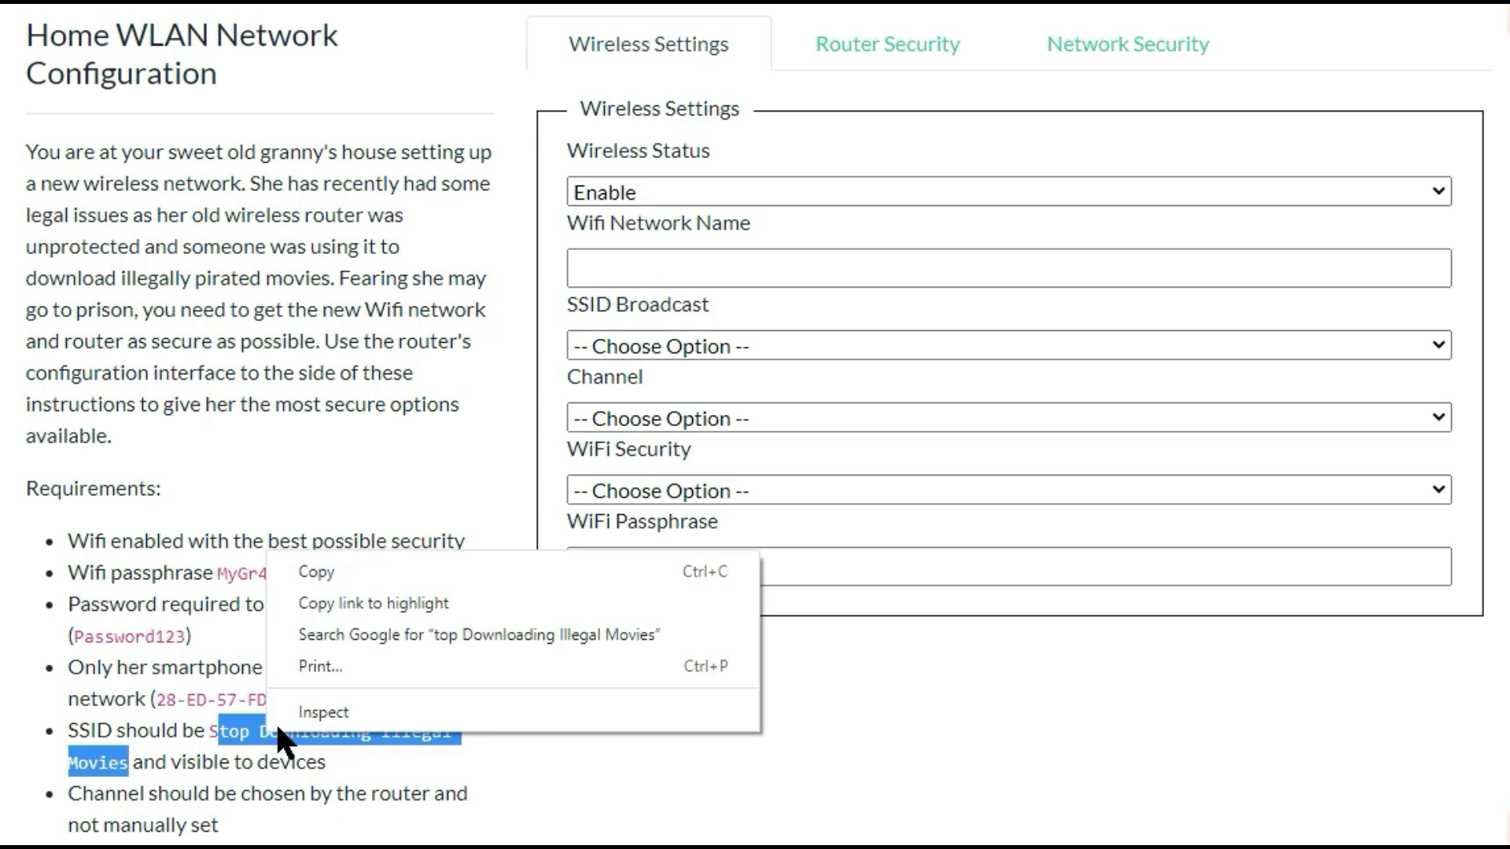
{"action": "left_click", "coordinate": [338, 568]}
{"action": "left_click", "coordinate": [617, 259]}
{"action": "right_click", "coordinate": [618, 262]}
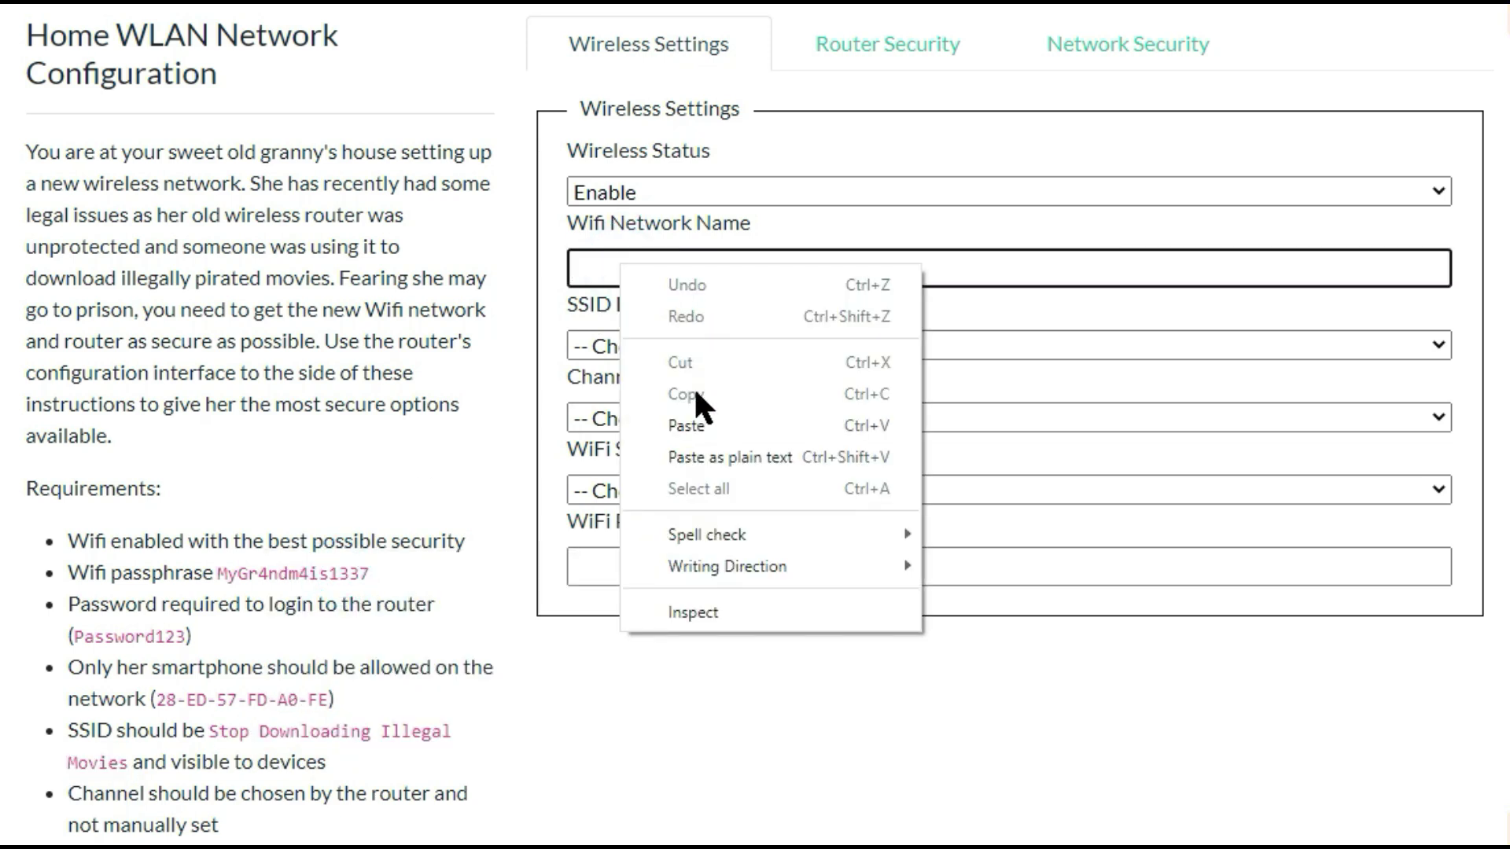
{"action": "left_click", "coordinate": [691, 423]}
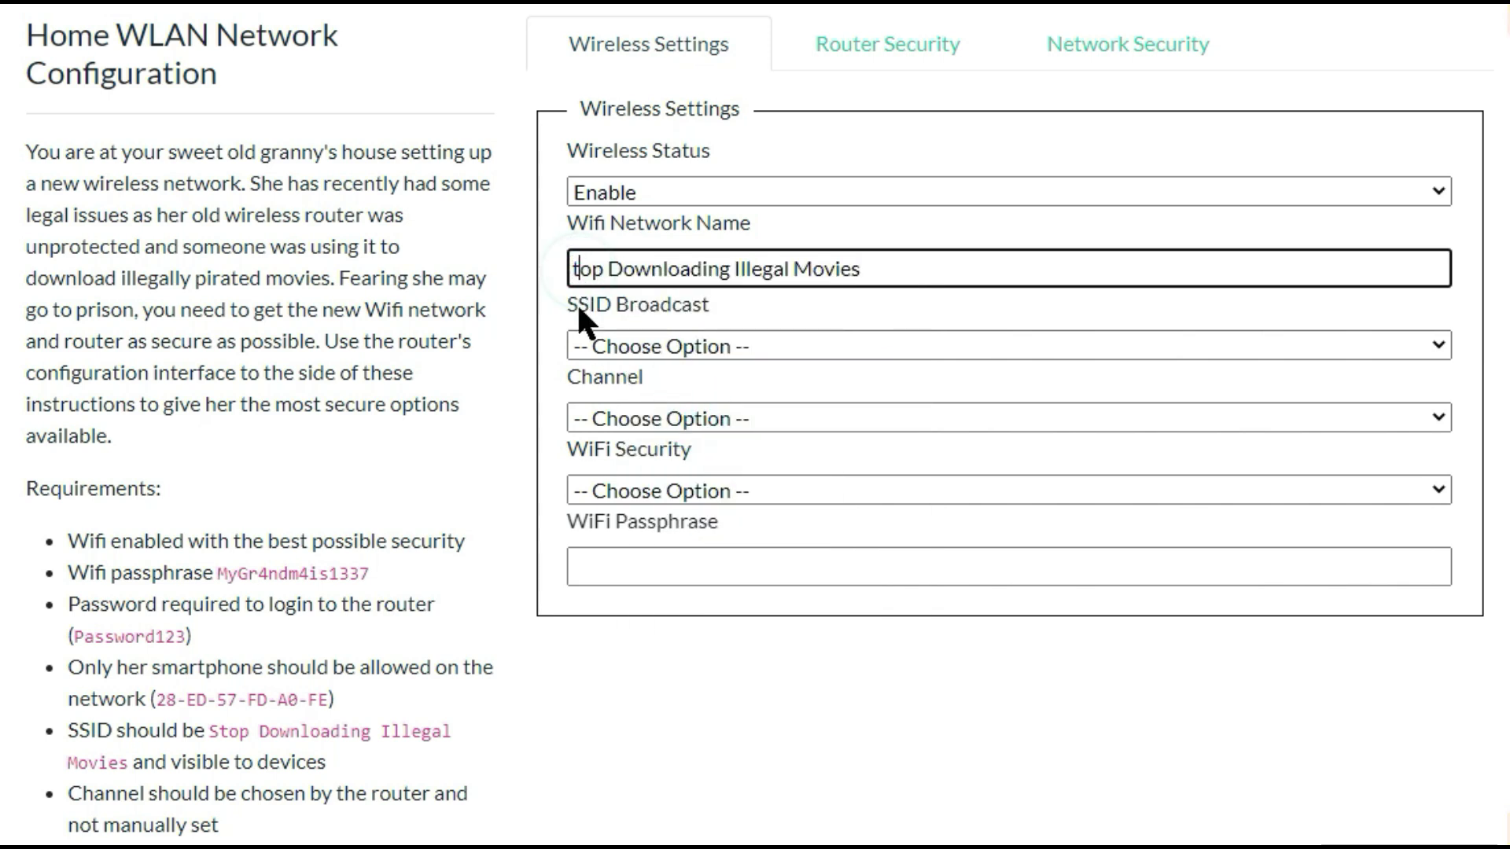
- Add the missing 's' to the SSID, enable SSID Broadcast, set Channel to auto and WiFi Security to WPA2
{"action": "type", "text": "s"}
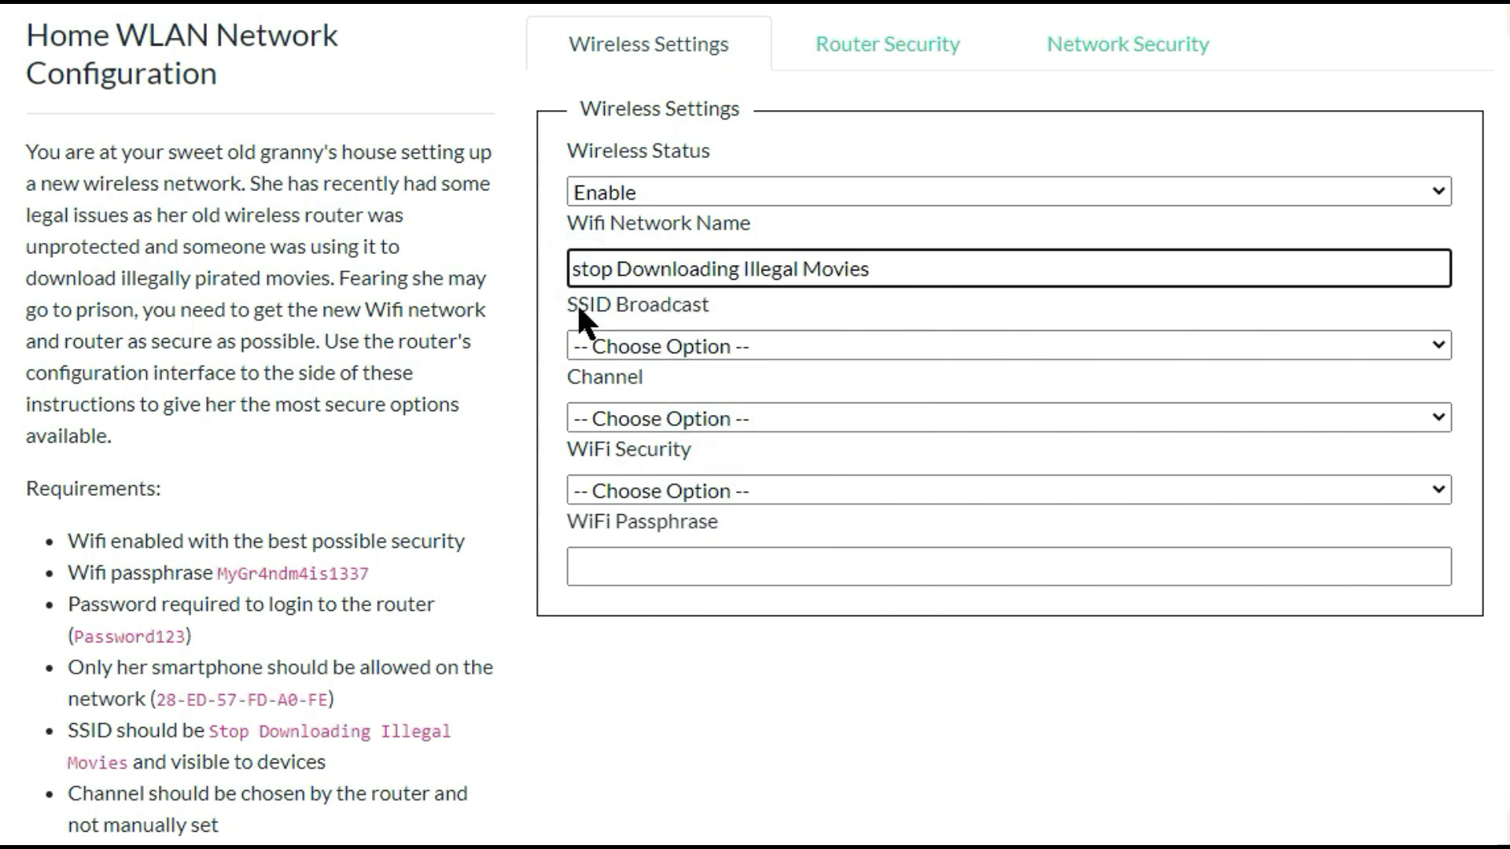
{"action": "left_click", "coordinate": [703, 344]}
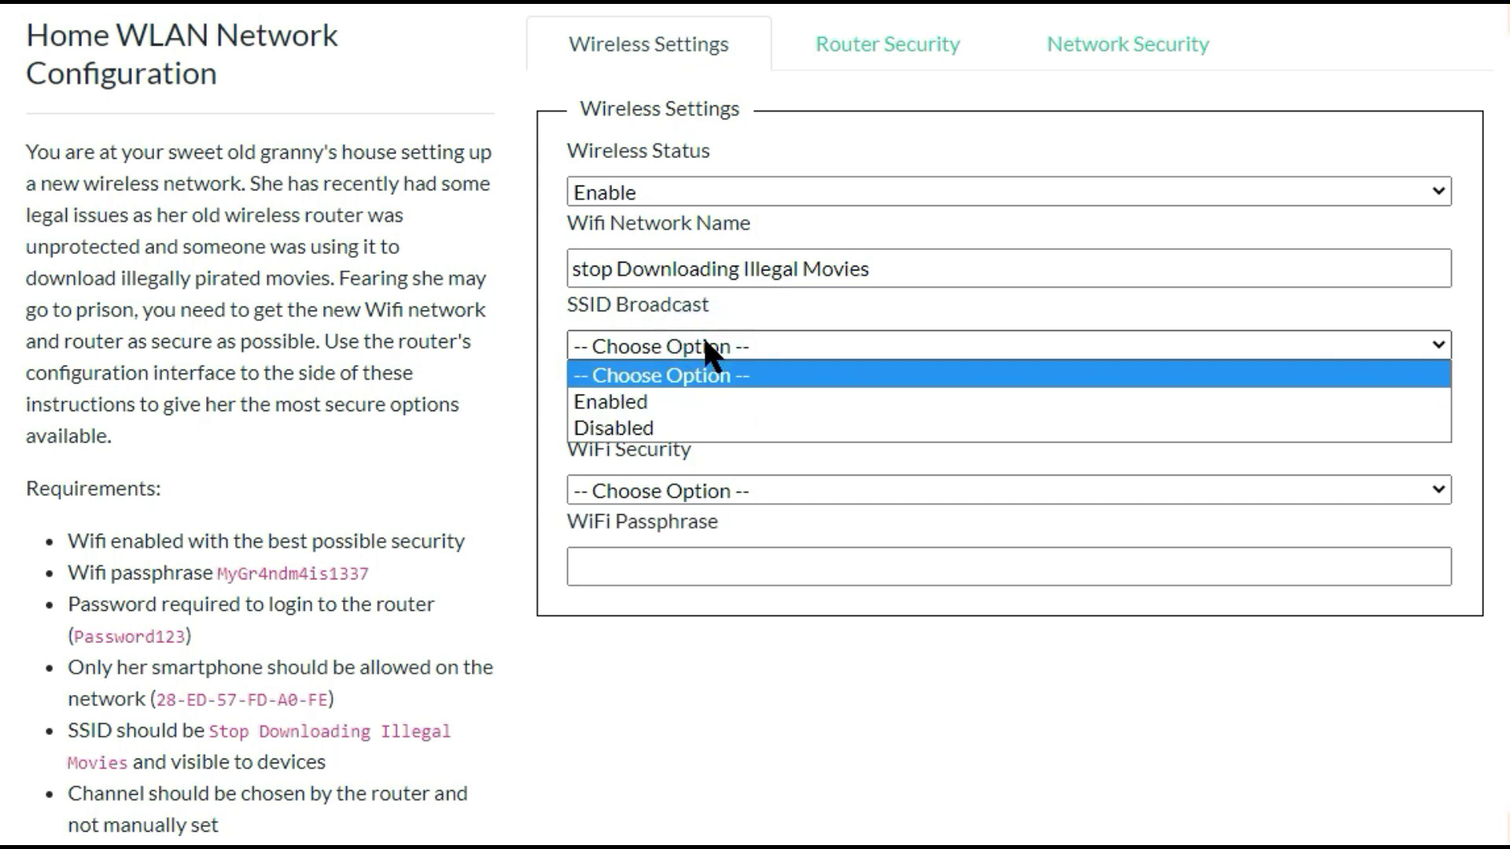
{"action": "left_click", "coordinate": [651, 400]}
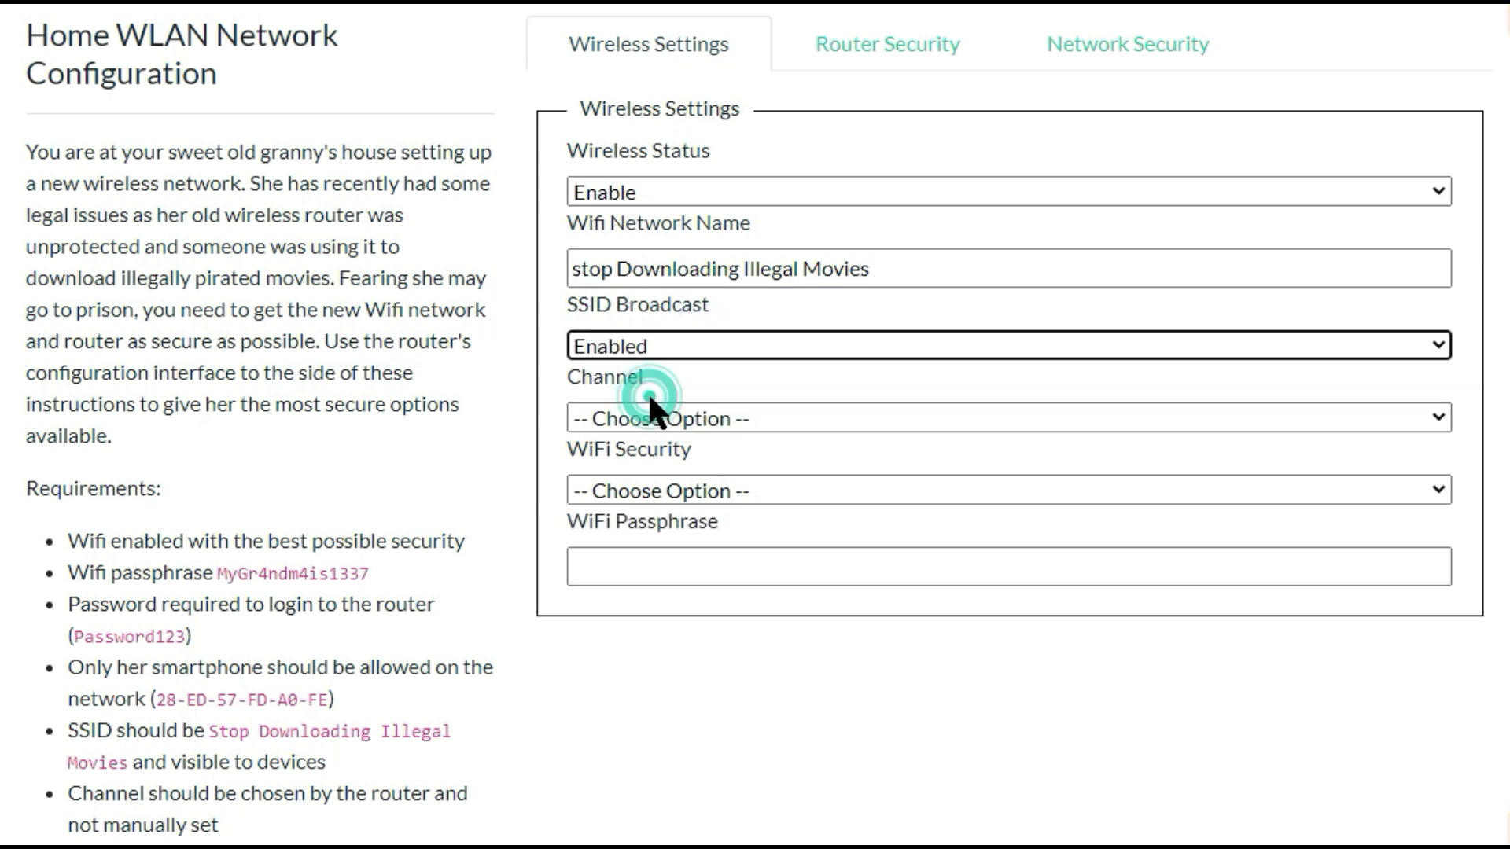
{"action": "left_click", "coordinate": [671, 416]}
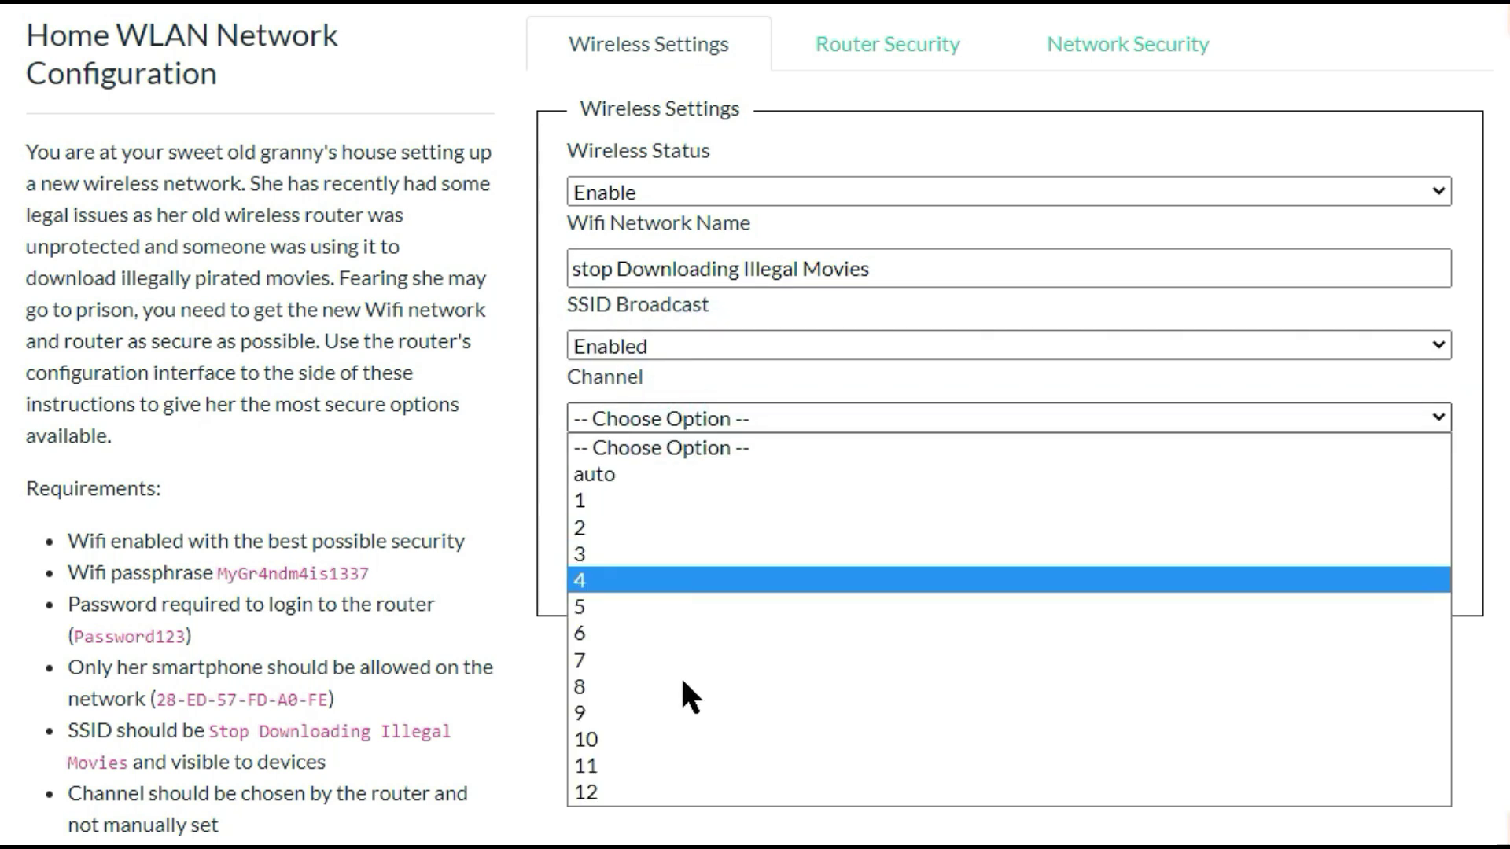
{"action": "left_click", "coordinate": [612, 476]}
{"action": "left_click", "coordinate": [643, 492]}
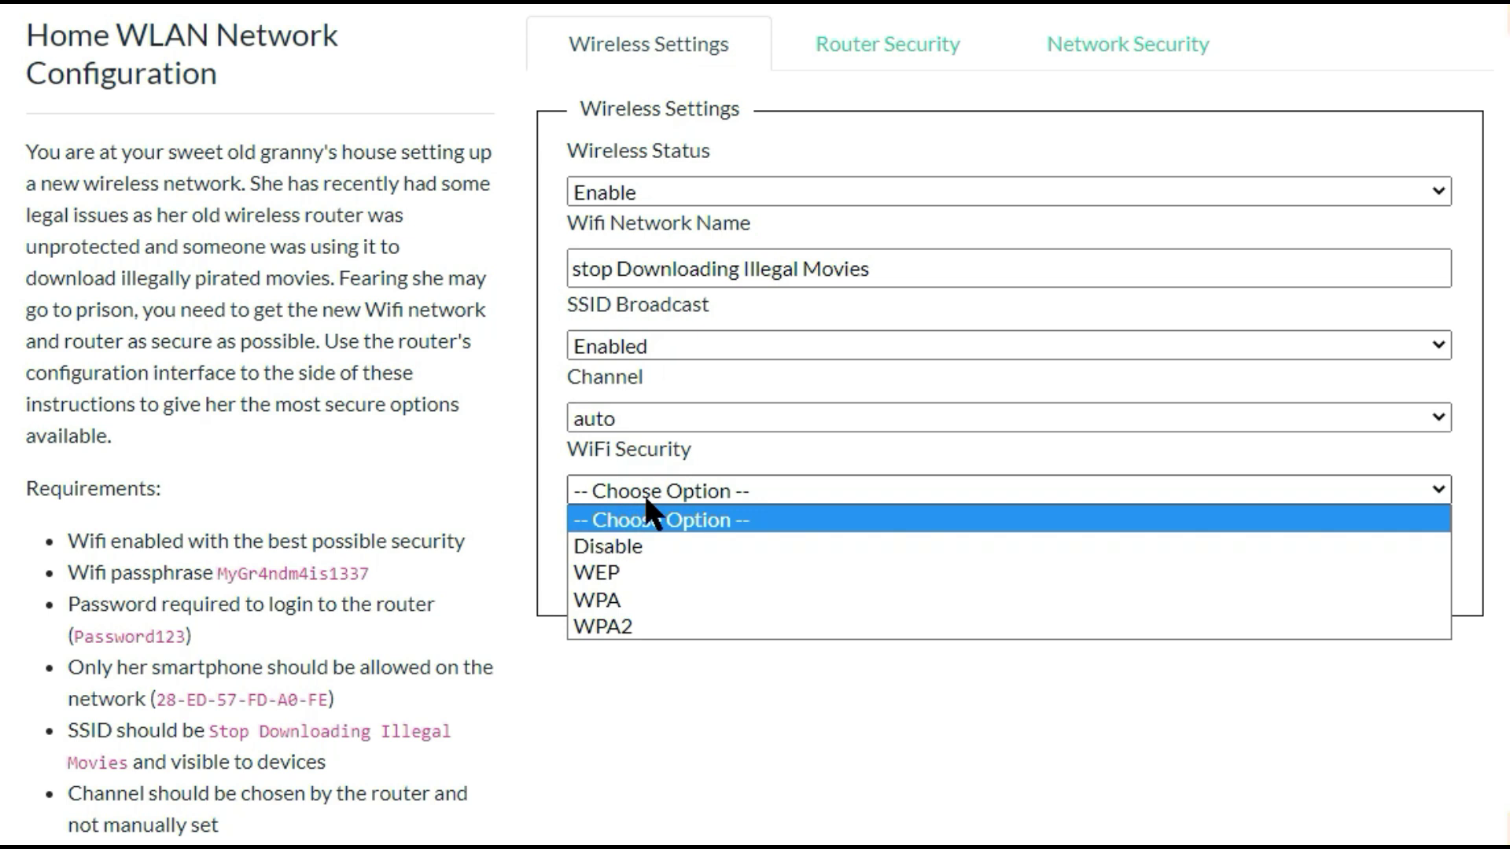
{"action": "left_click", "coordinate": [629, 621]}
- Copy the required passphrase from the requirements into the WiFi Passphrase field
{"action": "left_click", "coordinate": [601, 560]}
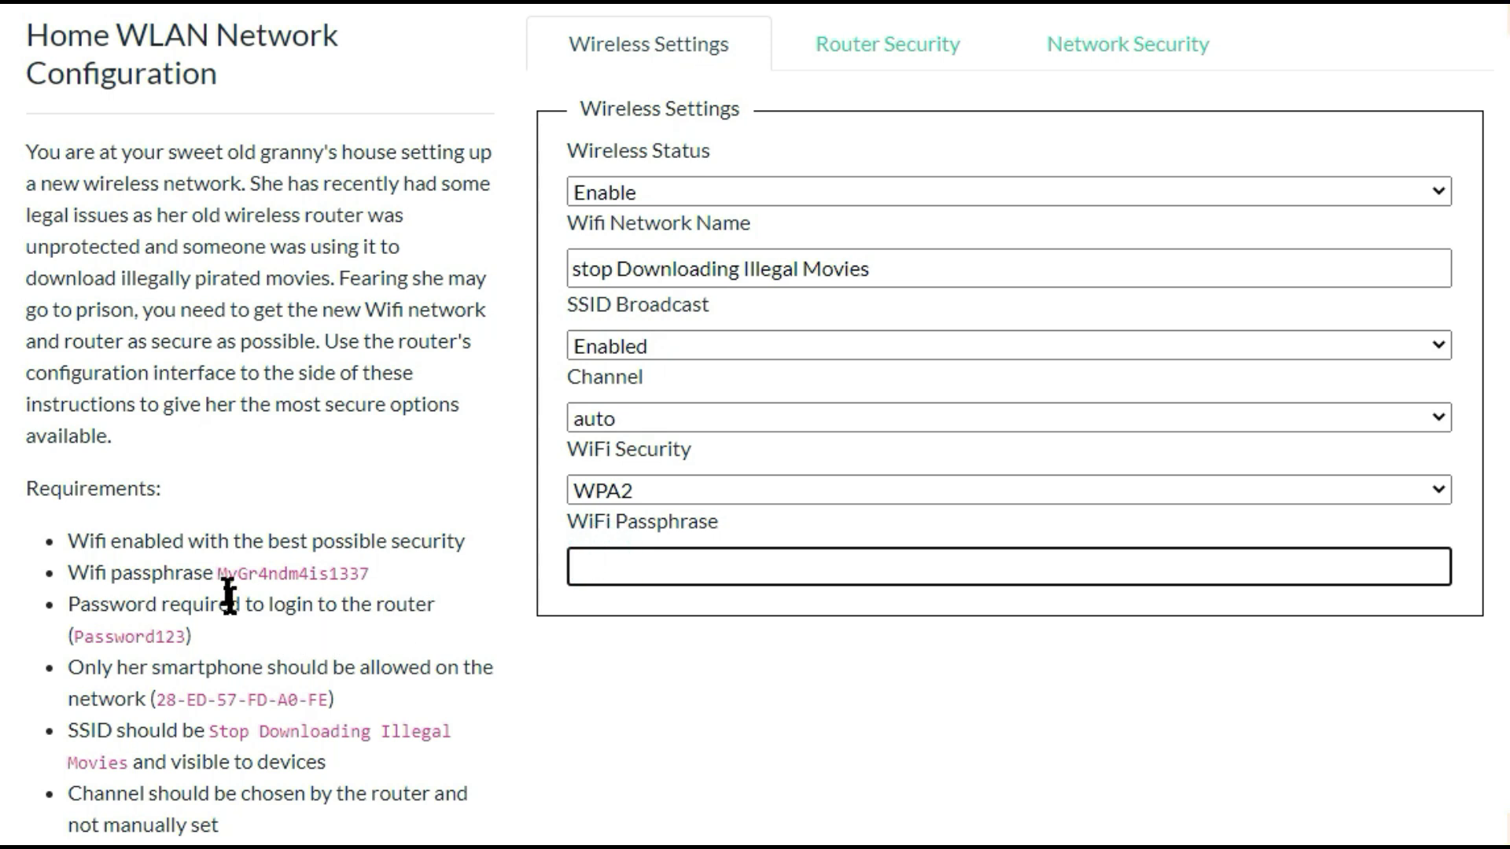
{"action": "left_click_drag", "start_coordinate": [217, 573], "coordinate": [363, 573]}
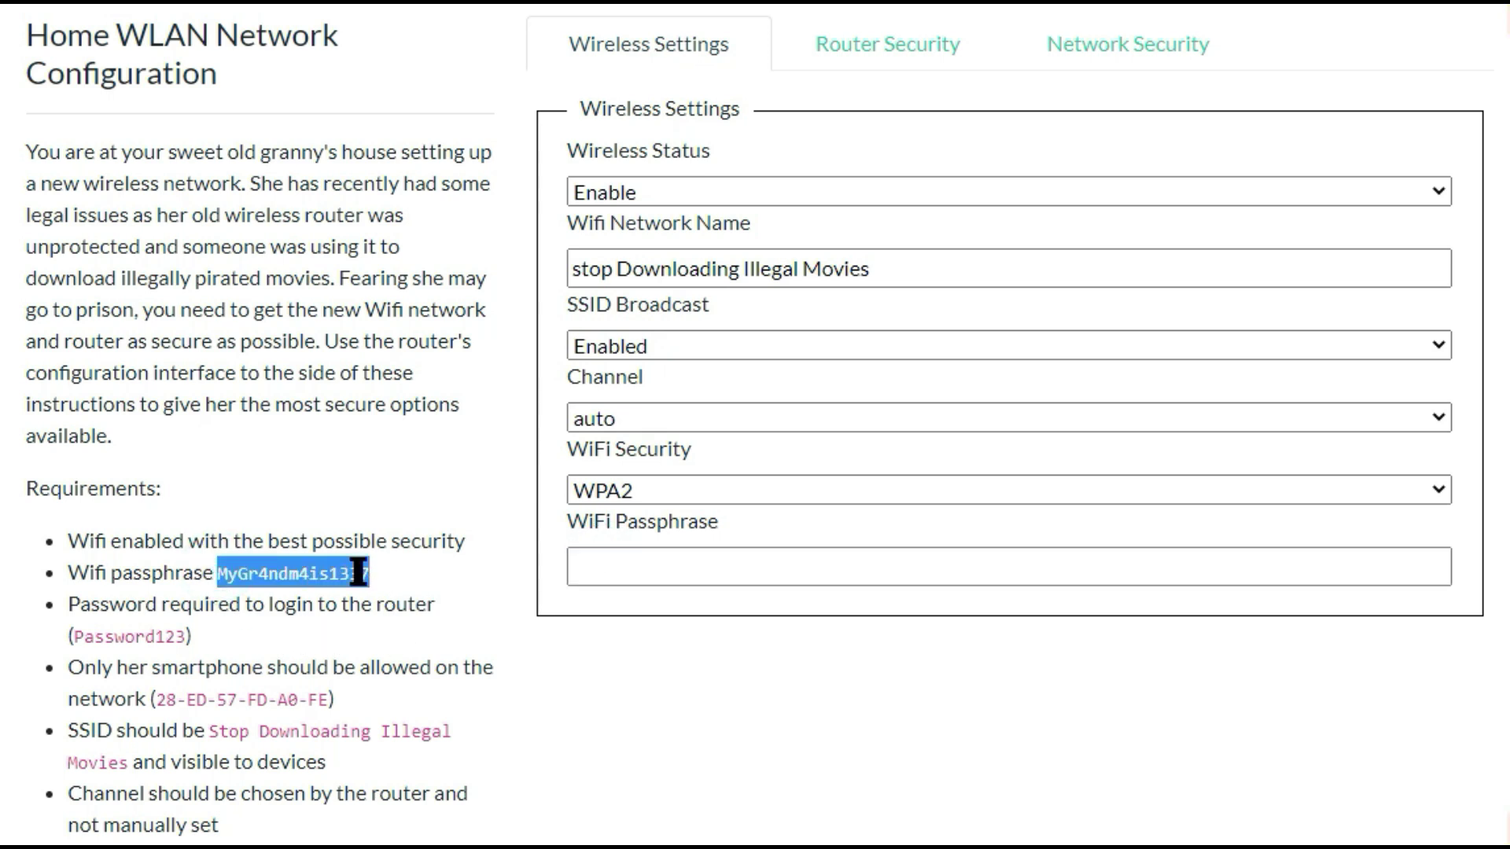
{"action": "right_click", "coordinate": [356, 573]}
{"action": "left_click", "coordinate": [411, 579]}
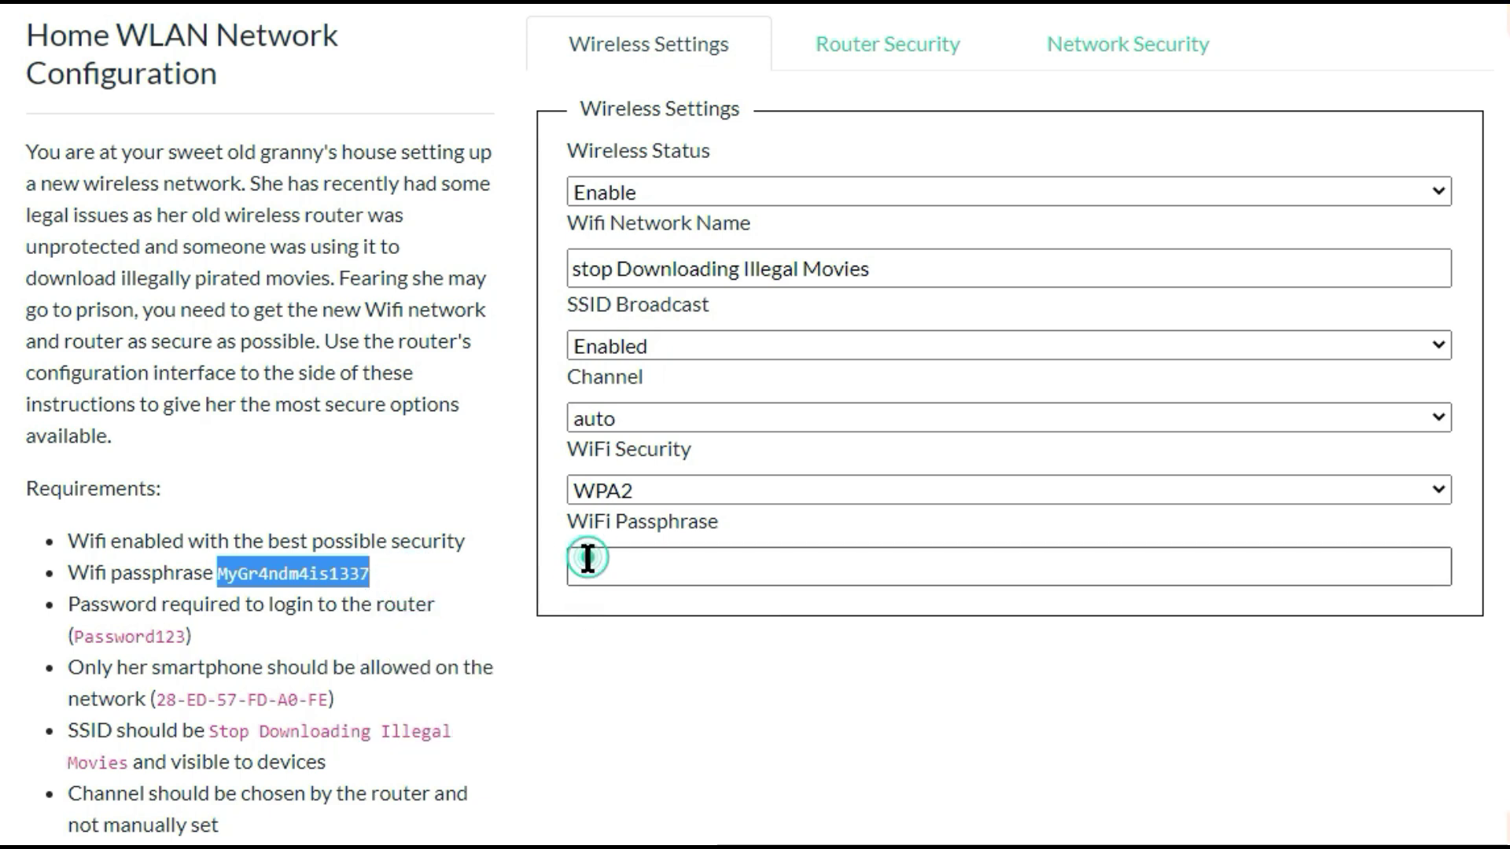
{"action": "left_click", "coordinate": [588, 560]}
{"action": "right_click", "coordinate": [587, 559]}
{"action": "left_click", "coordinate": [683, 347]}
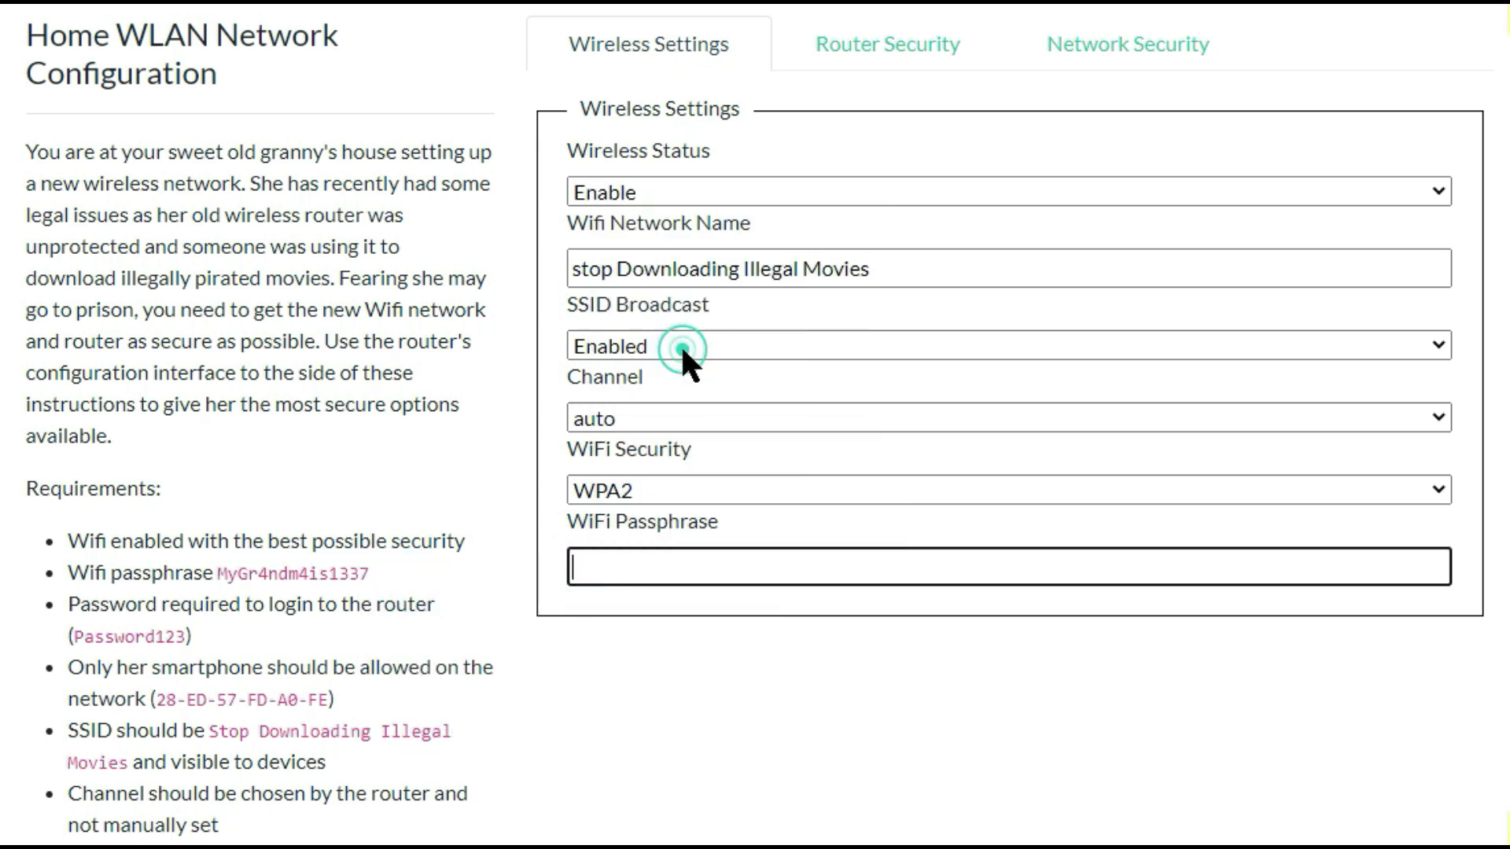
{"action": "left_click", "coordinate": [770, 695]}
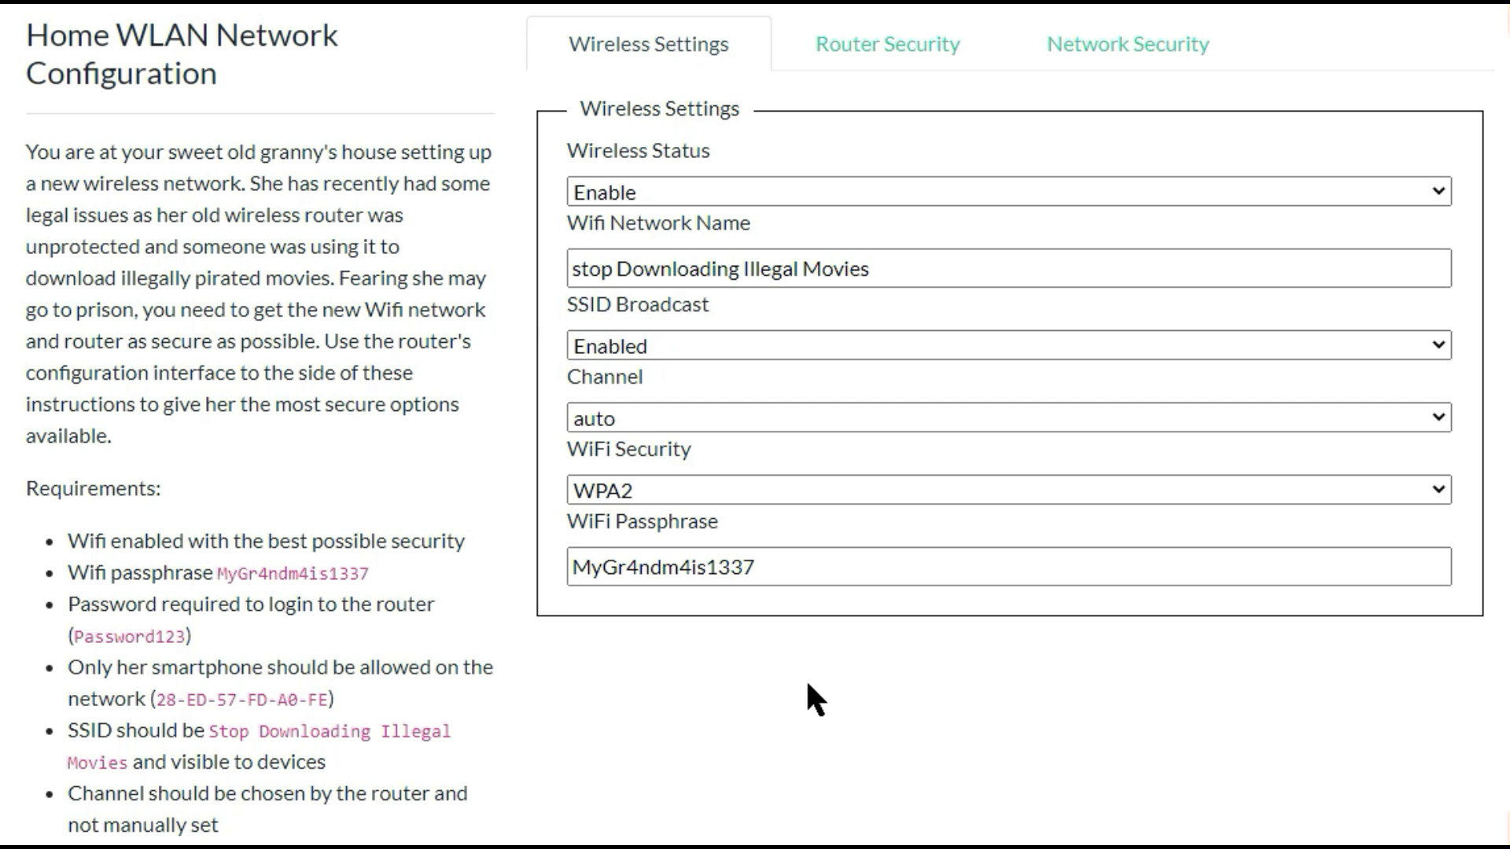
- On Router Security, paste the required password into both Admin Password and Verify Admin Password
{"action": "left_click", "coordinate": [905, 49]}
{"action": "left_click", "coordinate": [761, 180]}
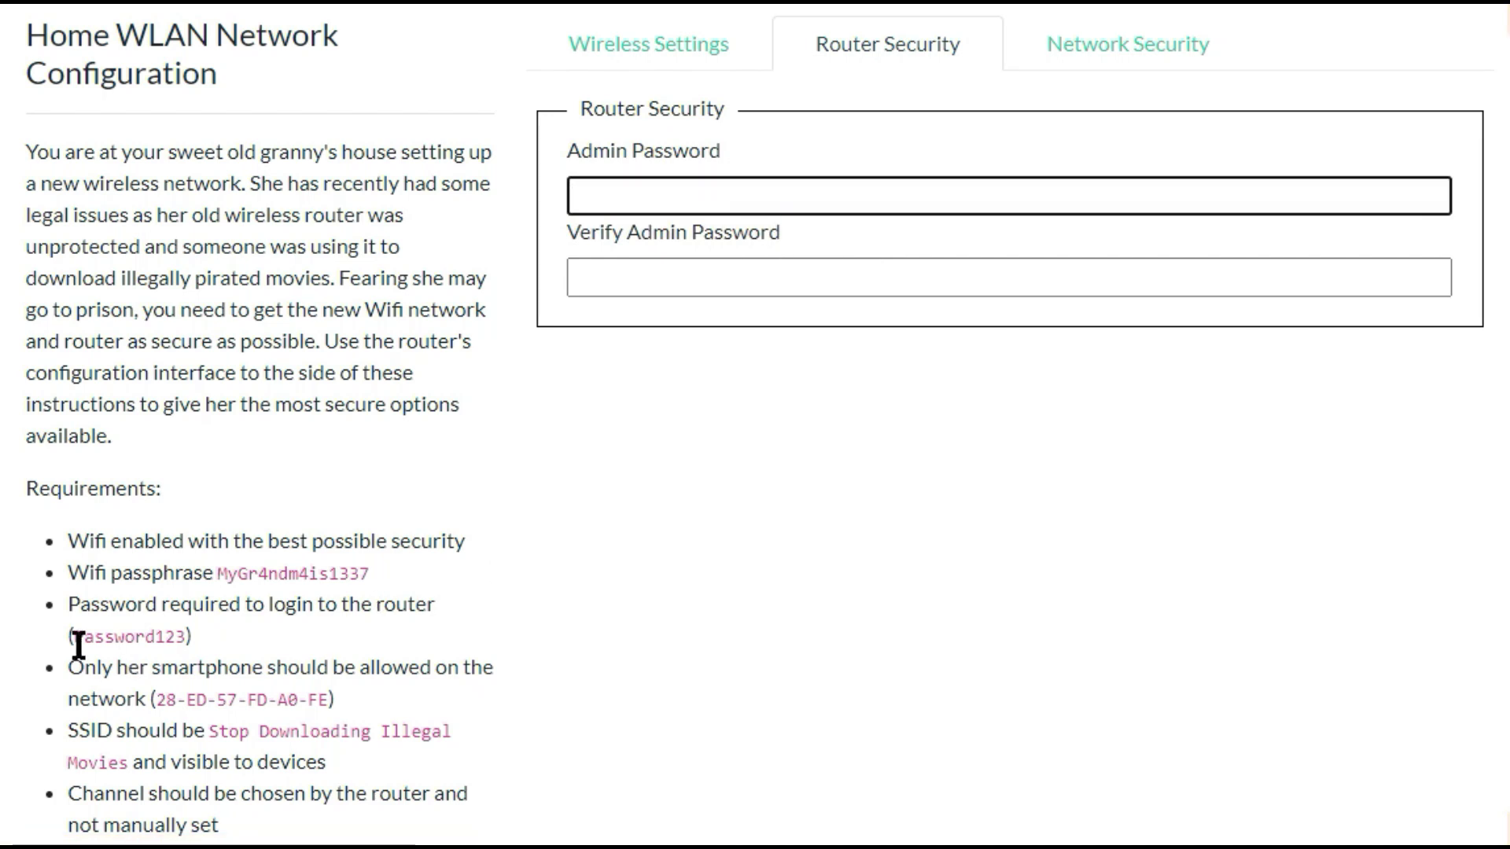
{"action": "left_click_drag", "start_coordinate": [76, 637], "coordinate": [192, 638]}
{"action": "right_click", "coordinate": [208, 645]}
{"action": "left_click", "coordinate": [226, 662]}
{"action": "left_click", "coordinate": [608, 196]}
{"action": "right_click", "coordinate": [615, 206]}
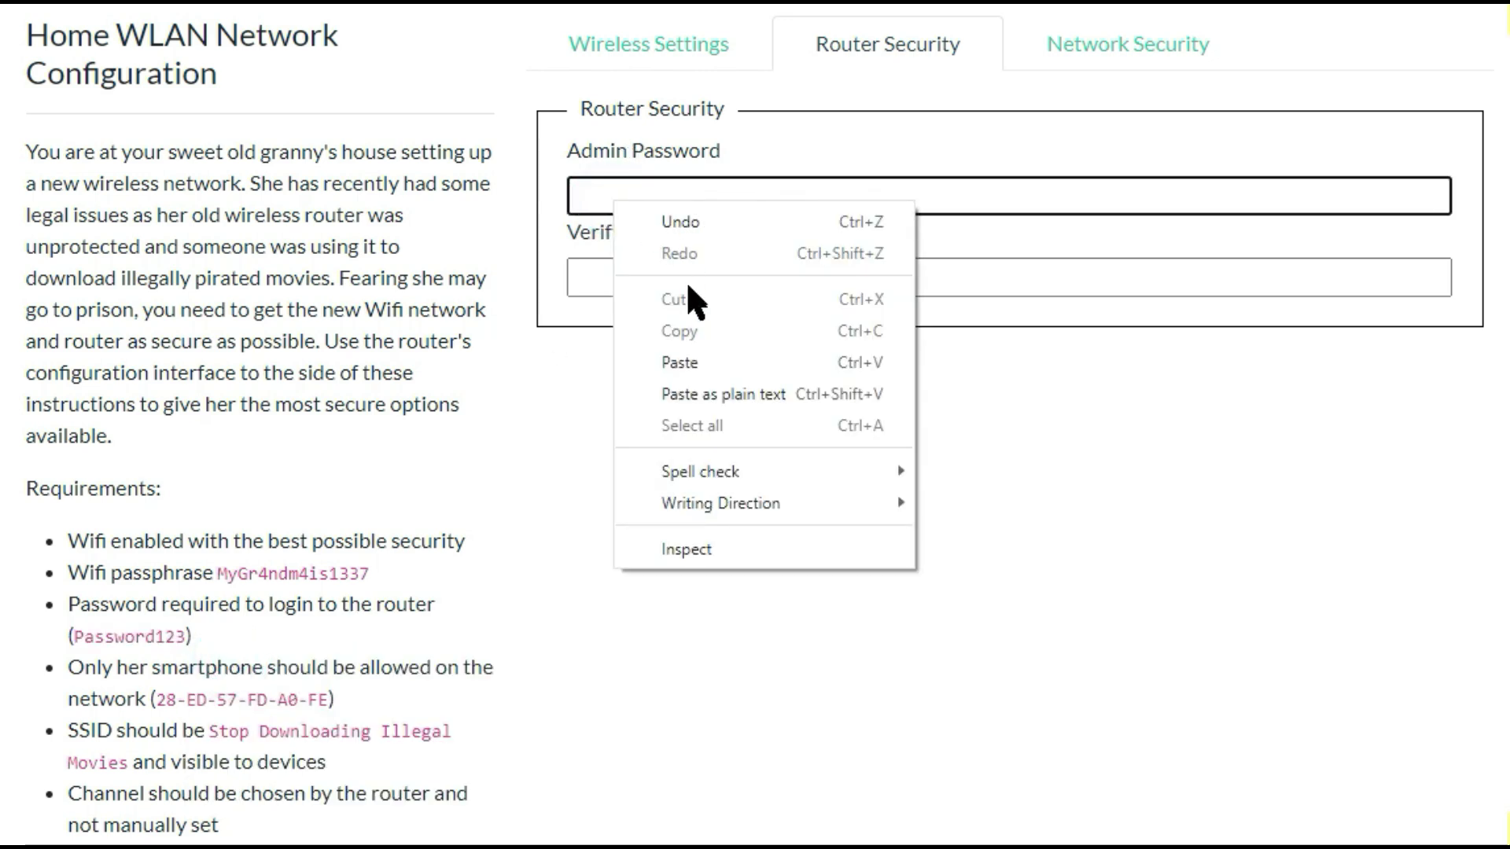
{"action": "left_click", "coordinate": [669, 359]}
{"action": "left_click", "coordinate": [638, 281]}
{"action": "right_click", "coordinate": [640, 283]}
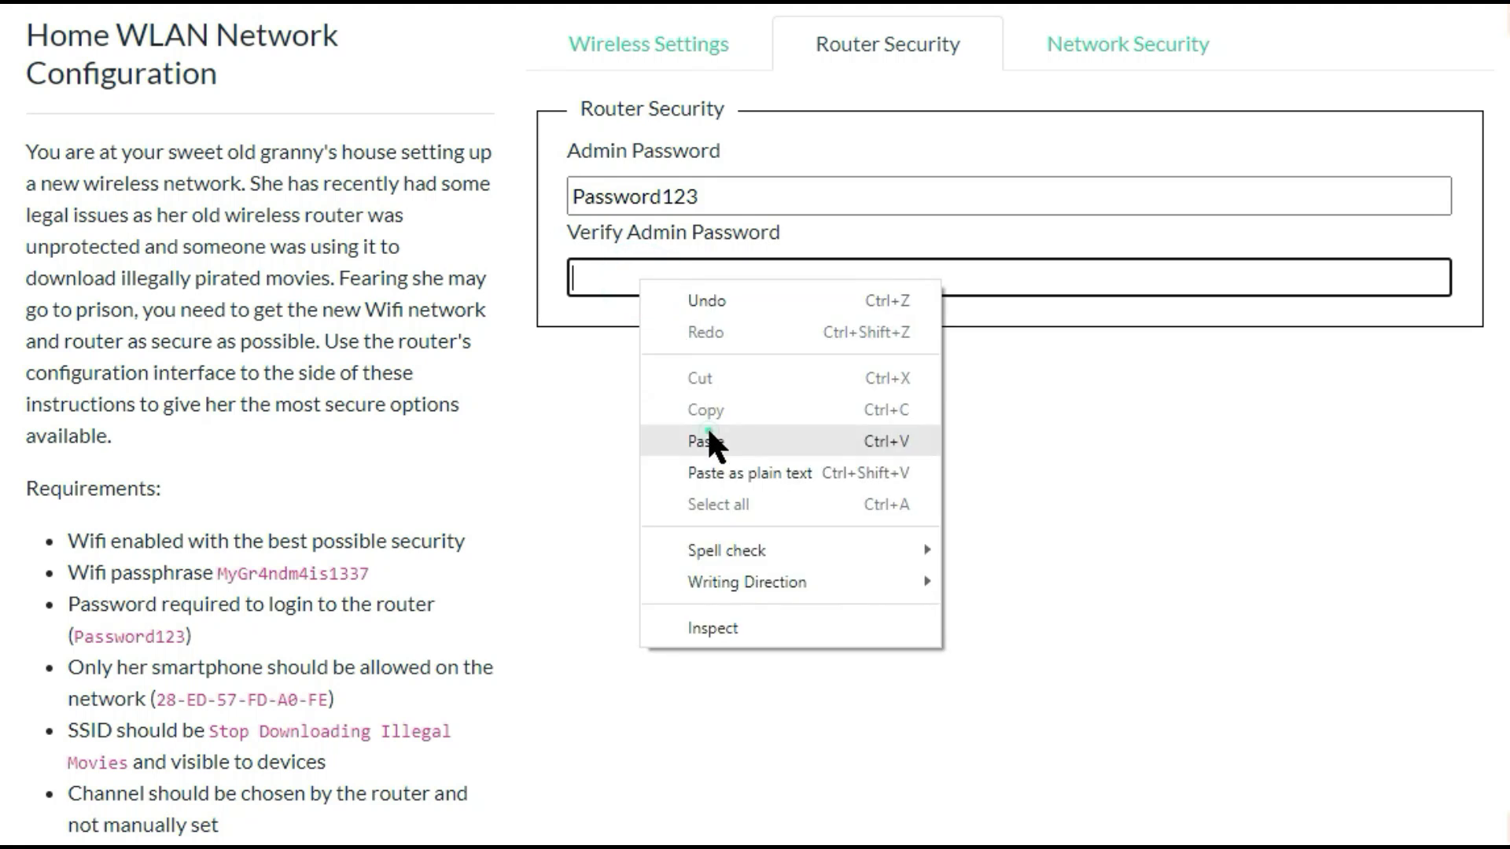
{"action": "left_click", "coordinate": [707, 437]}
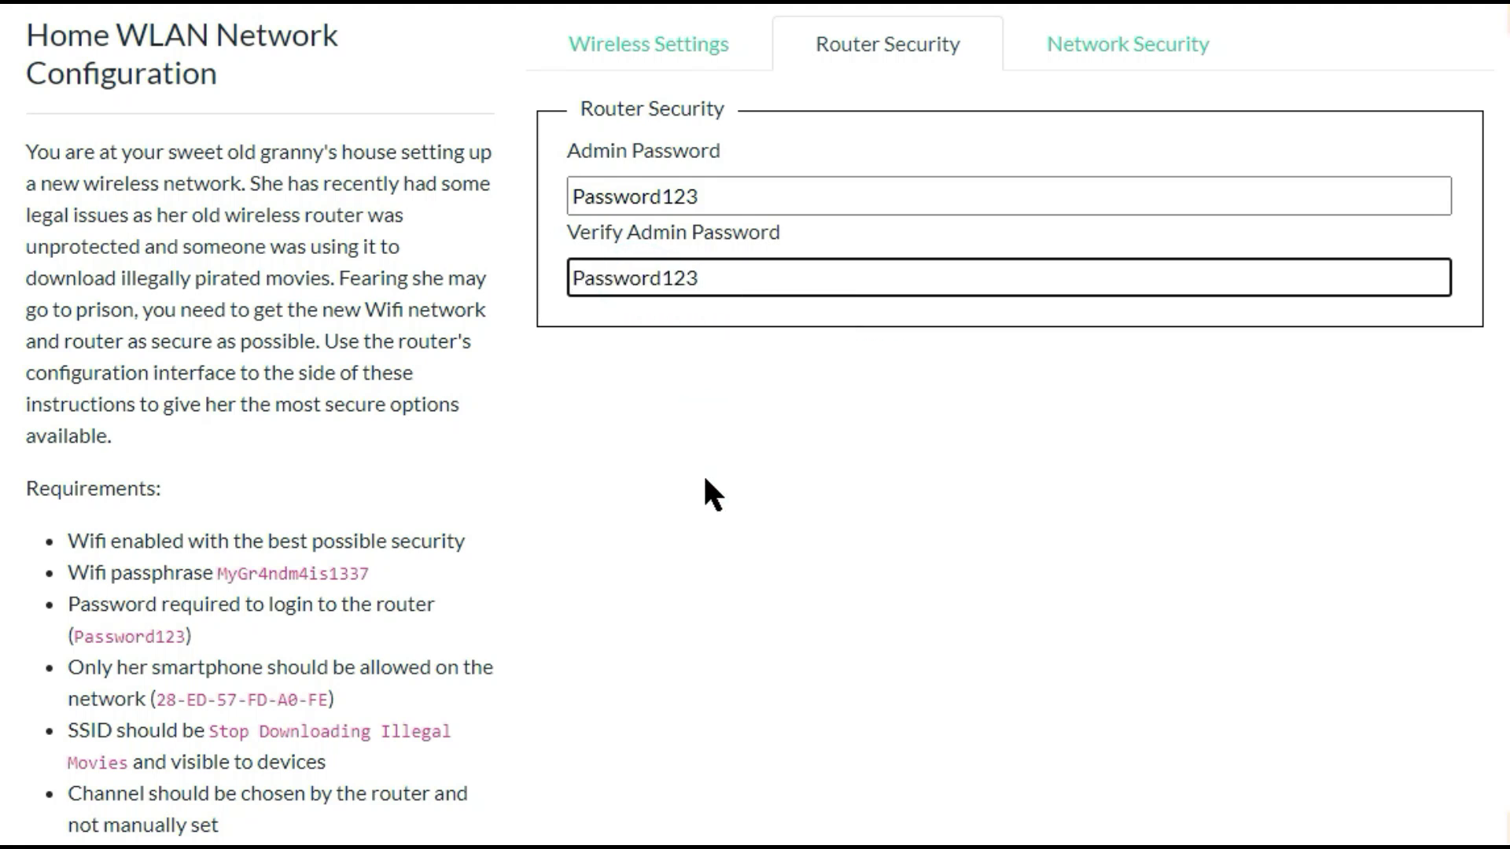
{"action": "left_click", "coordinate": [704, 478]}
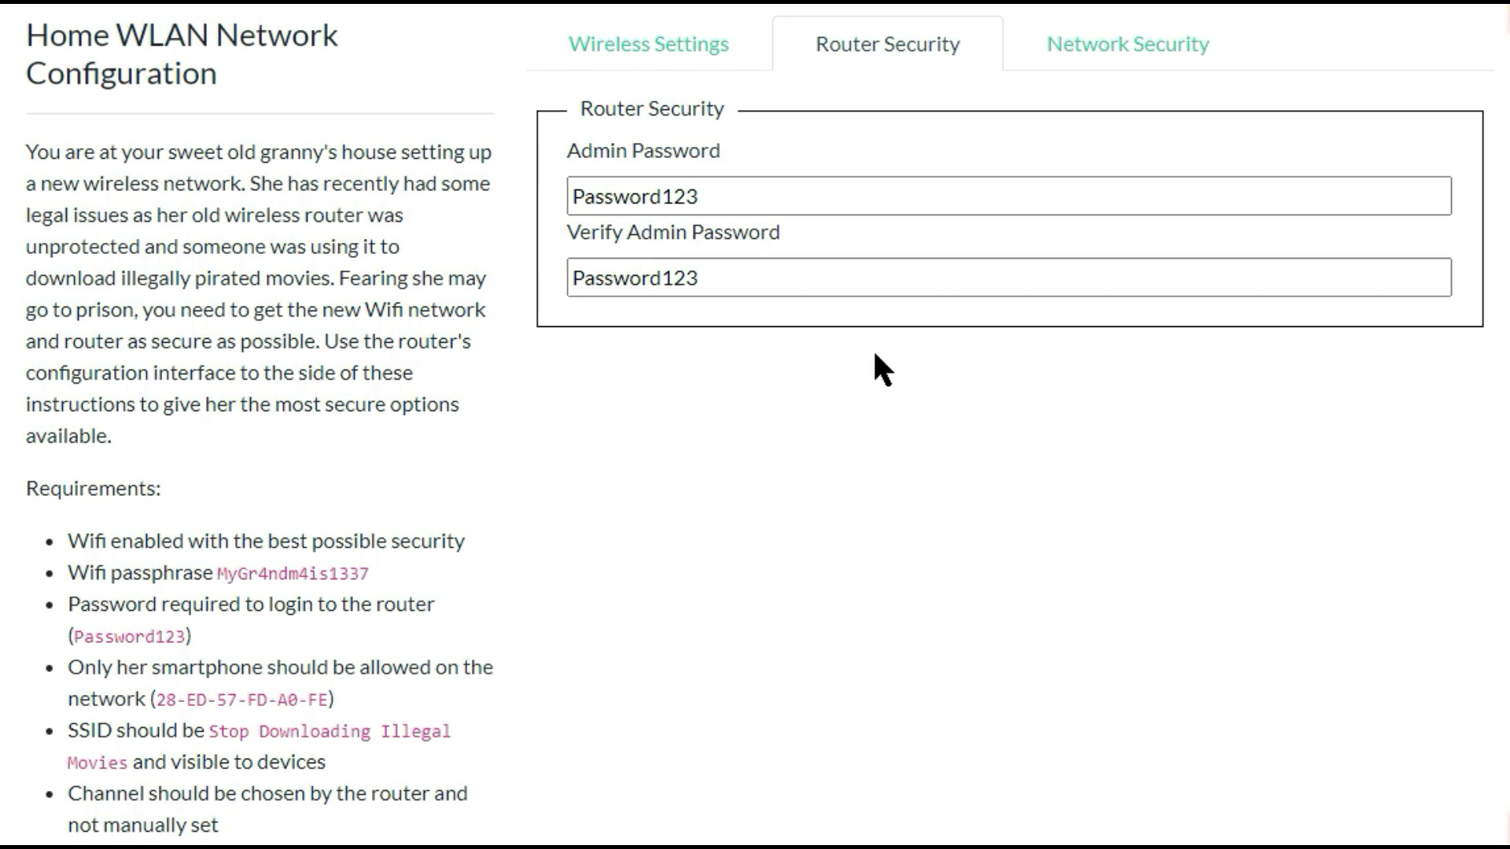
- On Network Security, set Enable Hardware Address Filtering to Enabled
{"action": "left_click", "coordinate": [1109, 55]}
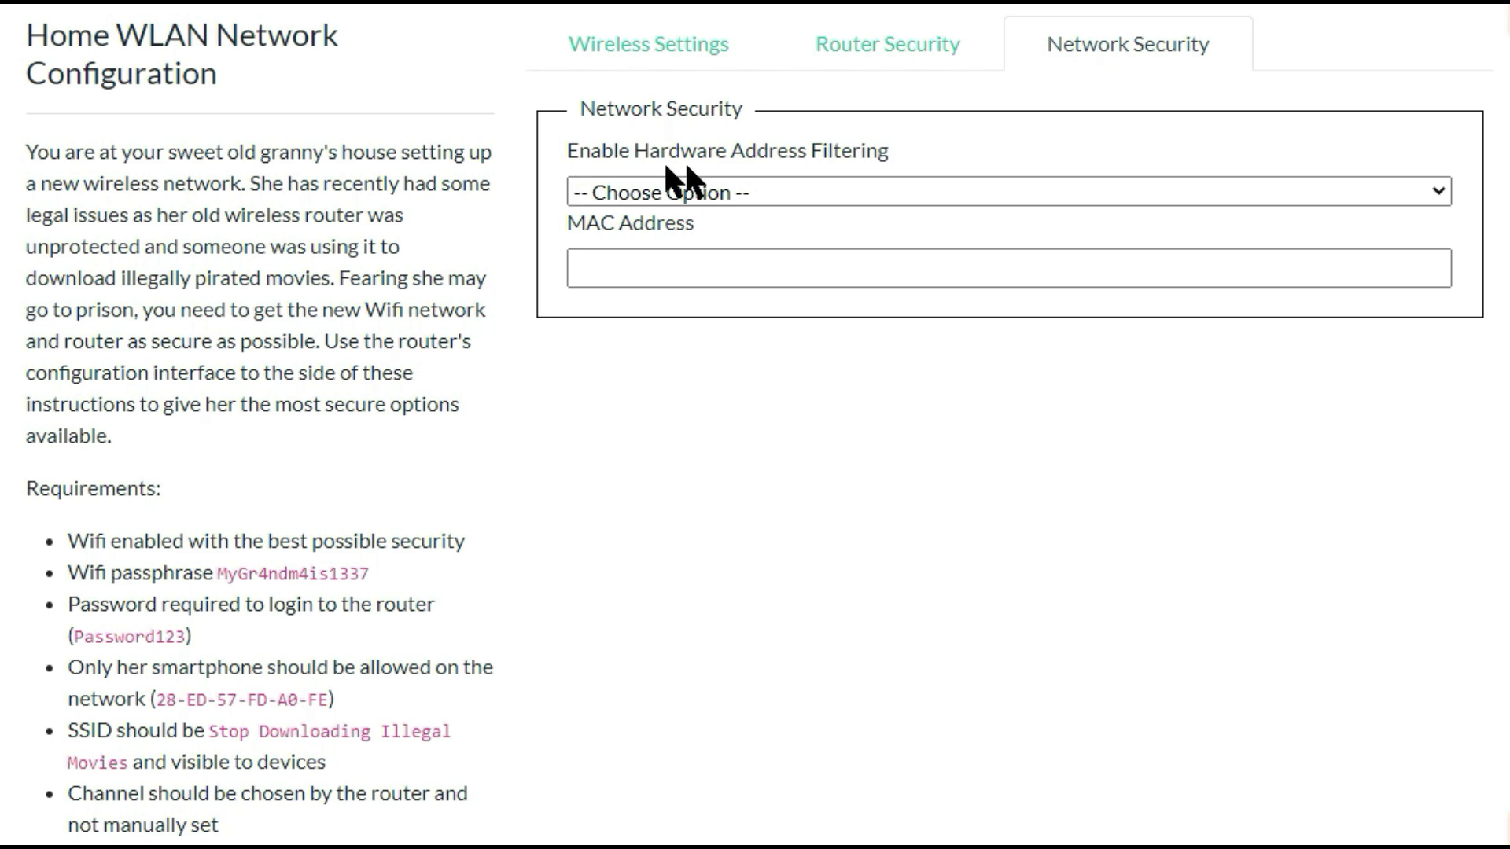
{"action": "left_click", "coordinate": [827, 196]}
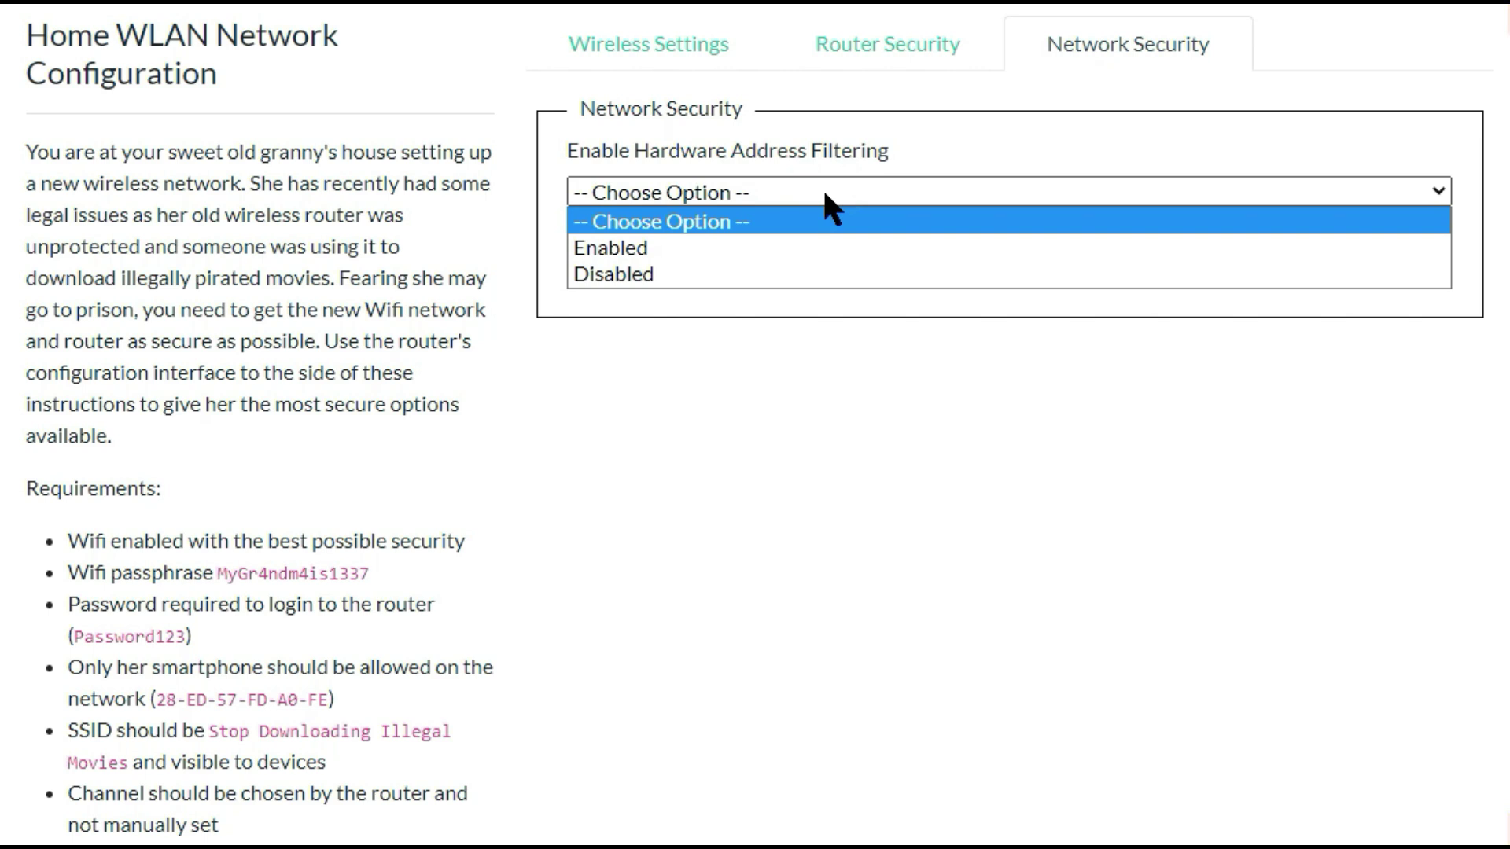
{"action": "left_click", "coordinate": [635, 247]}
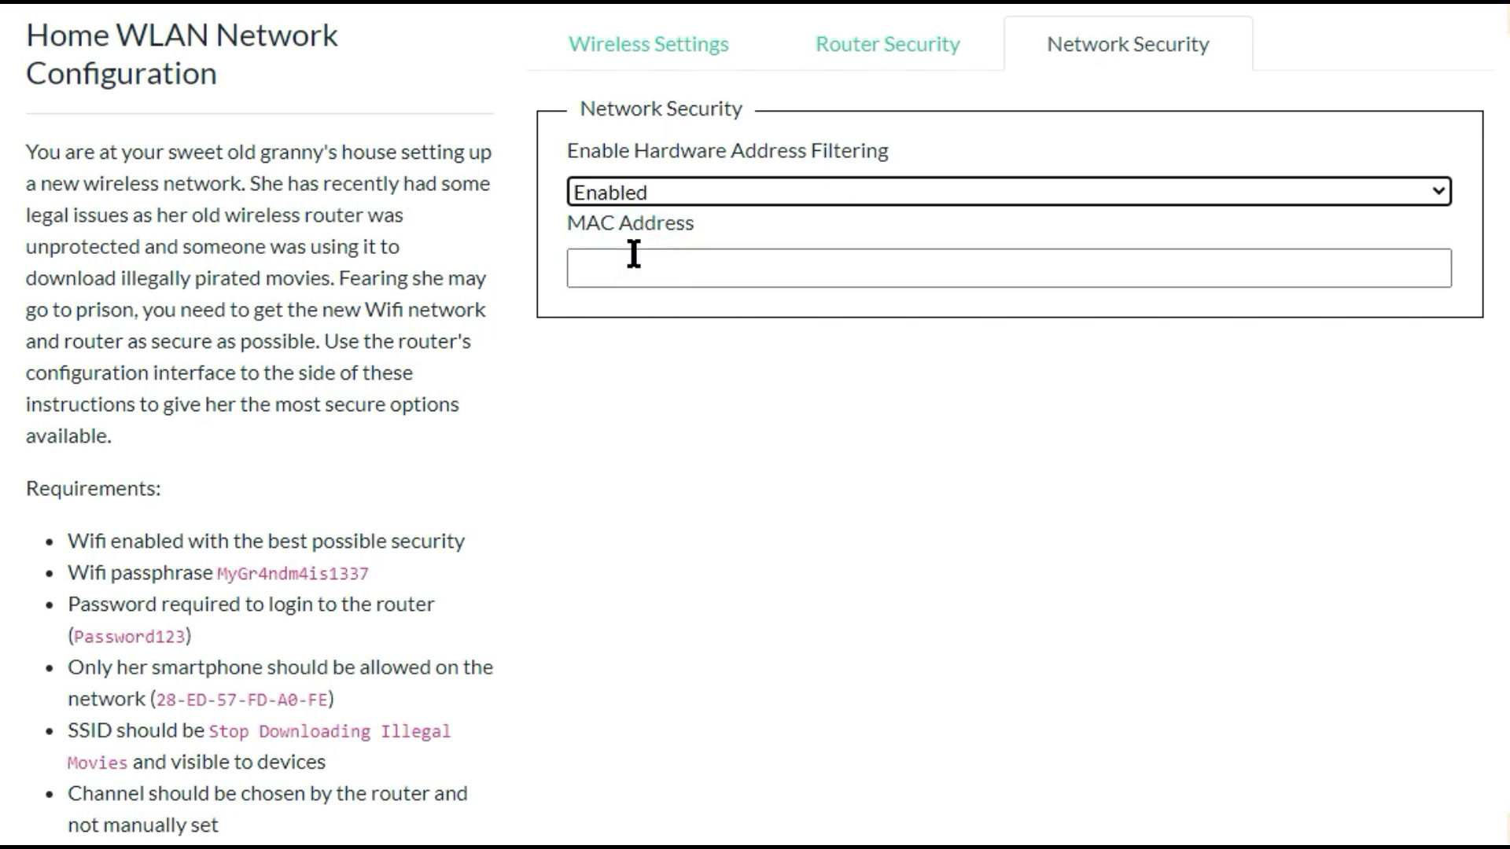
- Copy the smartphone's MAC address from the requirements into the MAC Address field
{"action": "left_click", "coordinate": [634, 255]}
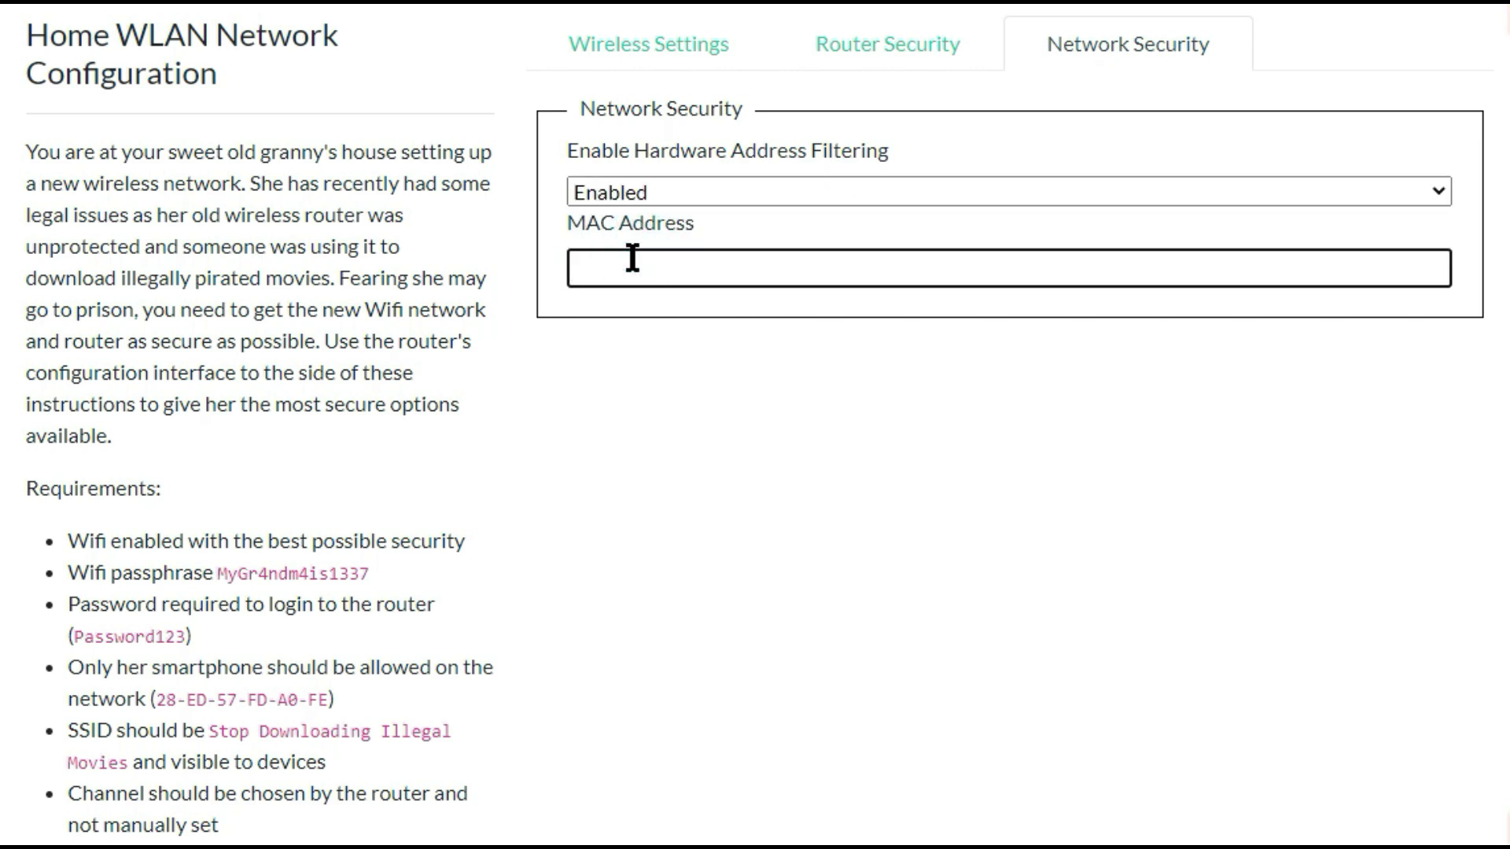
{"action": "left_click_drag", "start_coordinate": [156, 700], "coordinate": [329, 699]}
{"action": "right_click", "coordinate": [326, 695]}
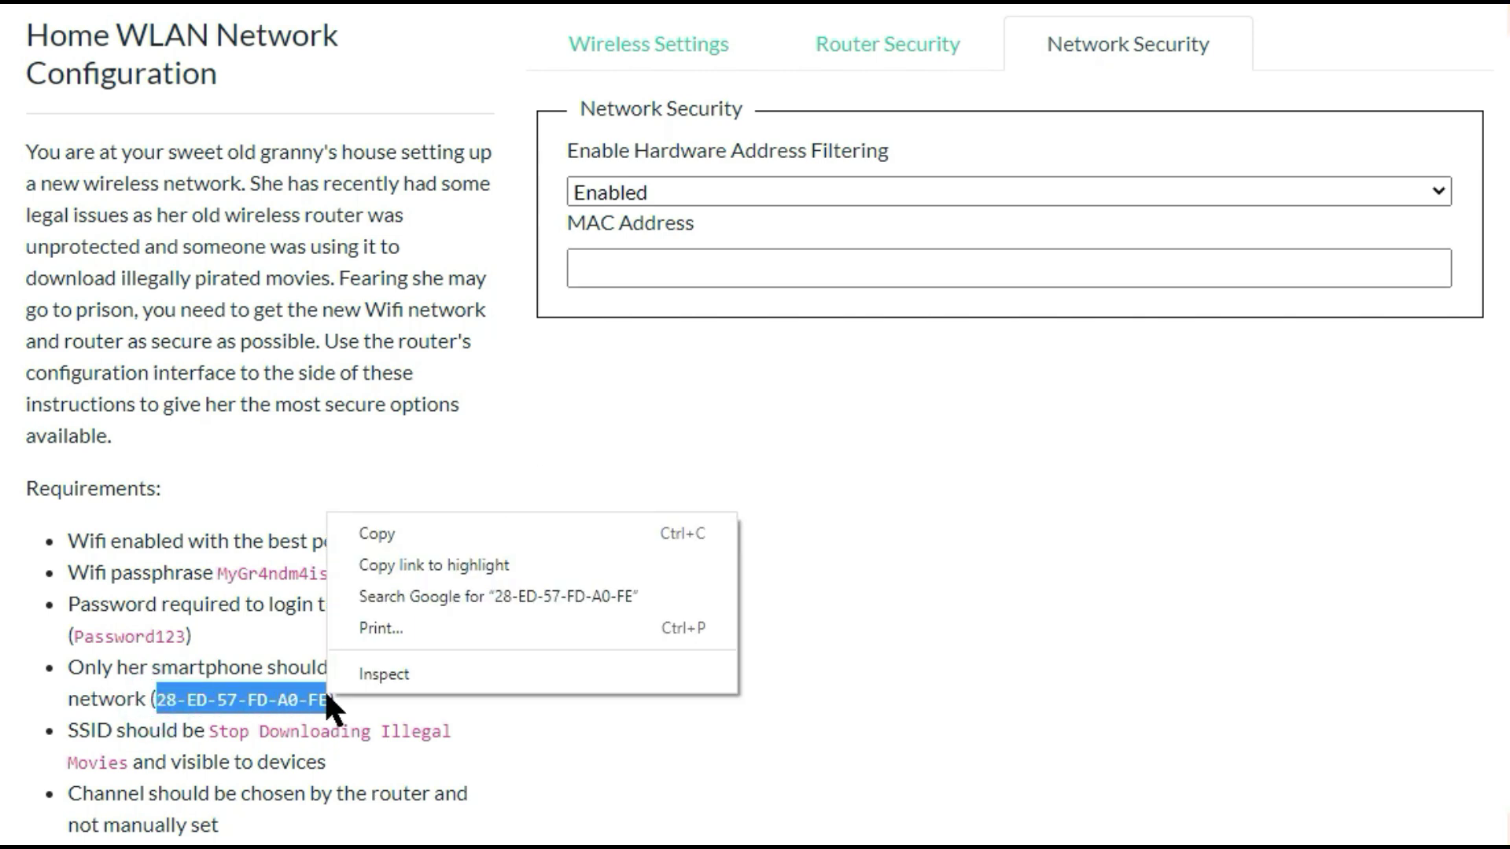
{"action": "left_click", "coordinate": [406, 535]}
{"action": "right_click", "coordinate": [623, 252]}
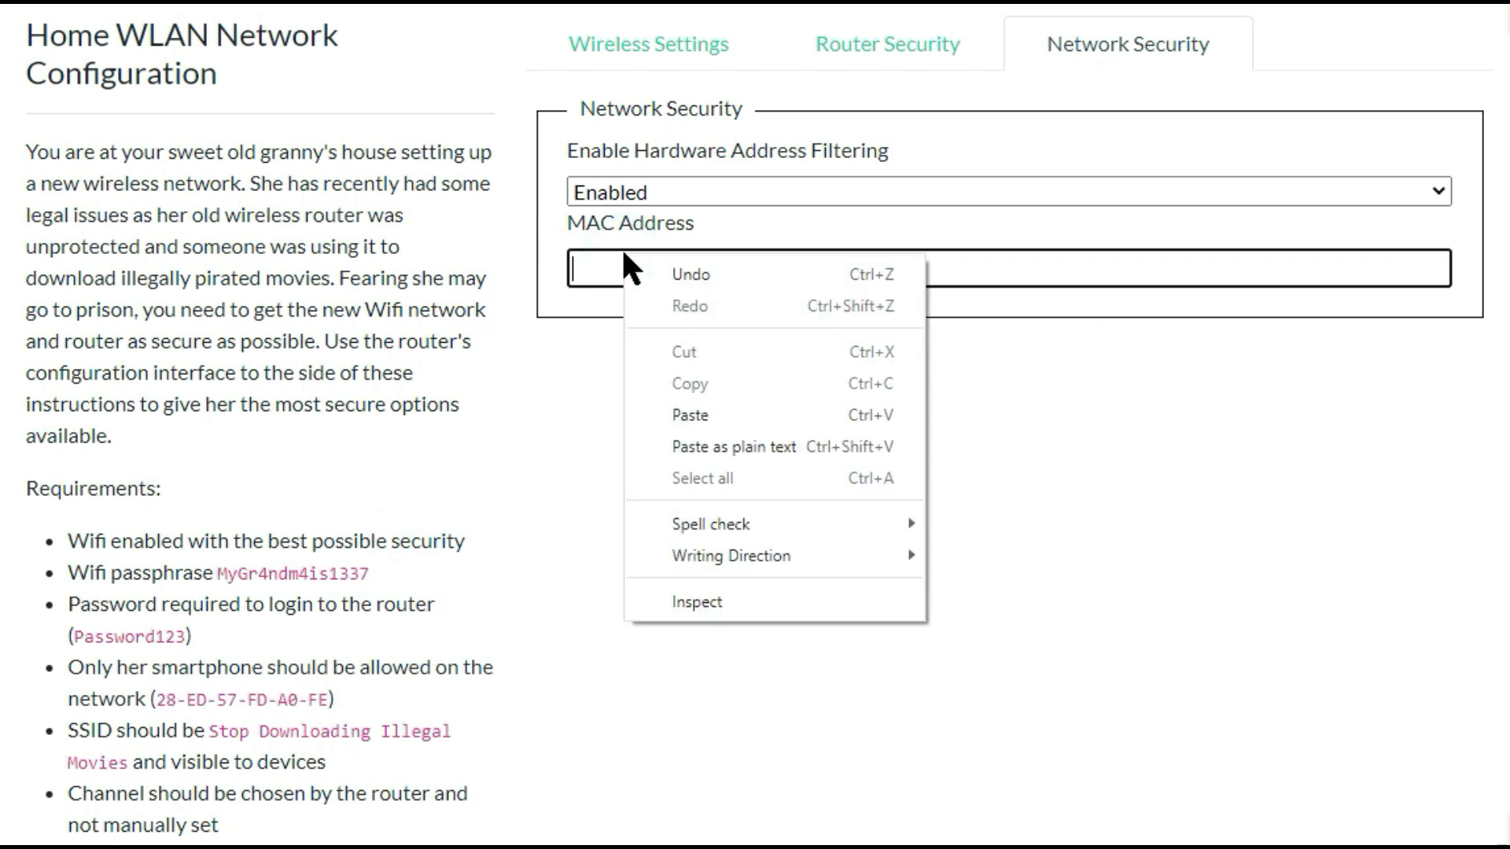
{"action": "left_click", "coordinate": [692, 415]}
{"action": "left_click", "coordinate": [711, 539]}
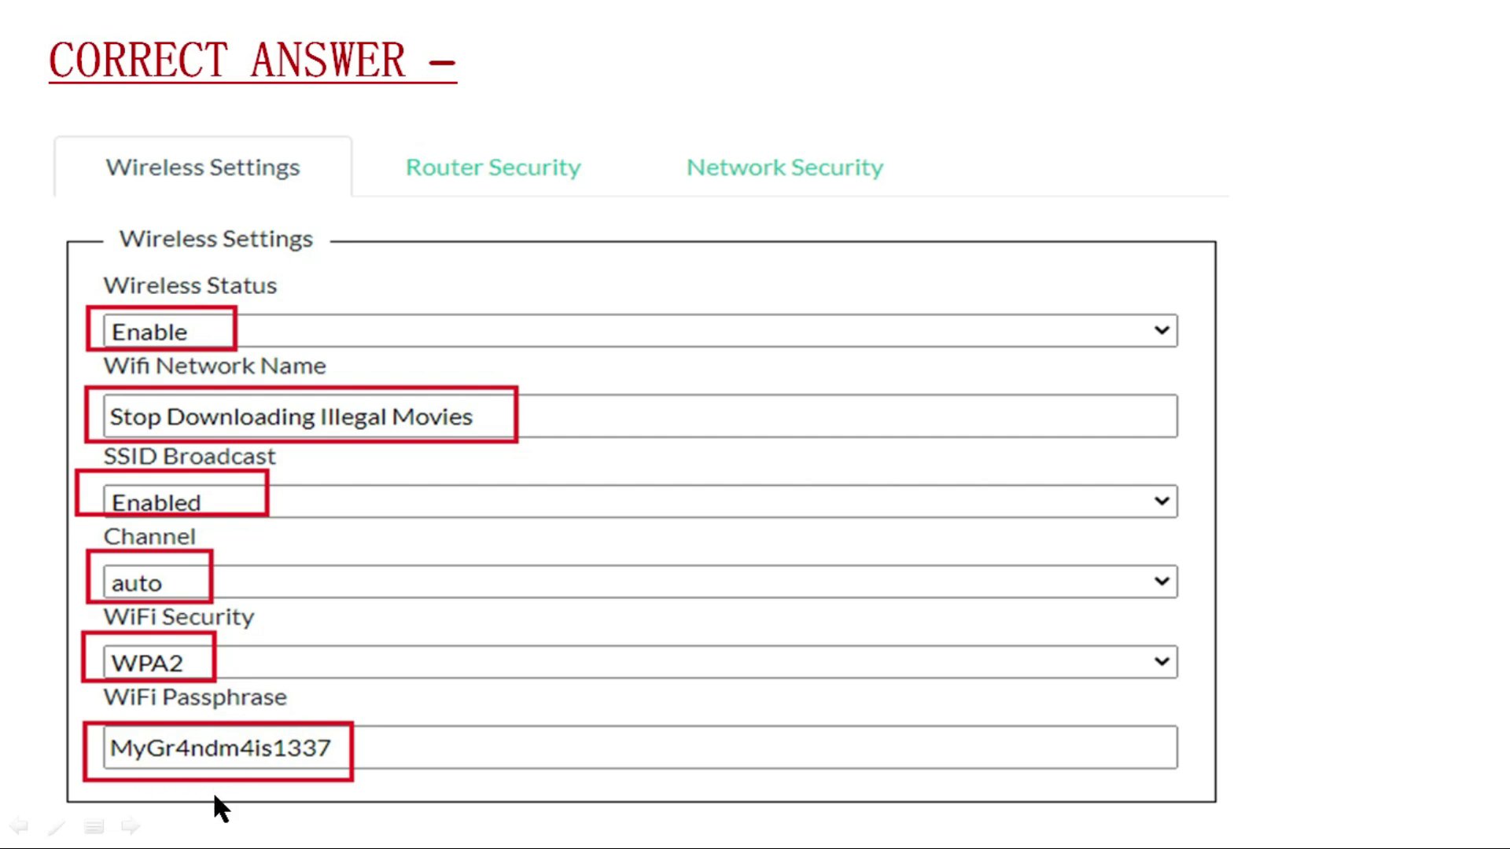
- Advance the slide show to the Router Security and Network Security correct answers
{"action": "left_click", "coordinate": [228, 817]}
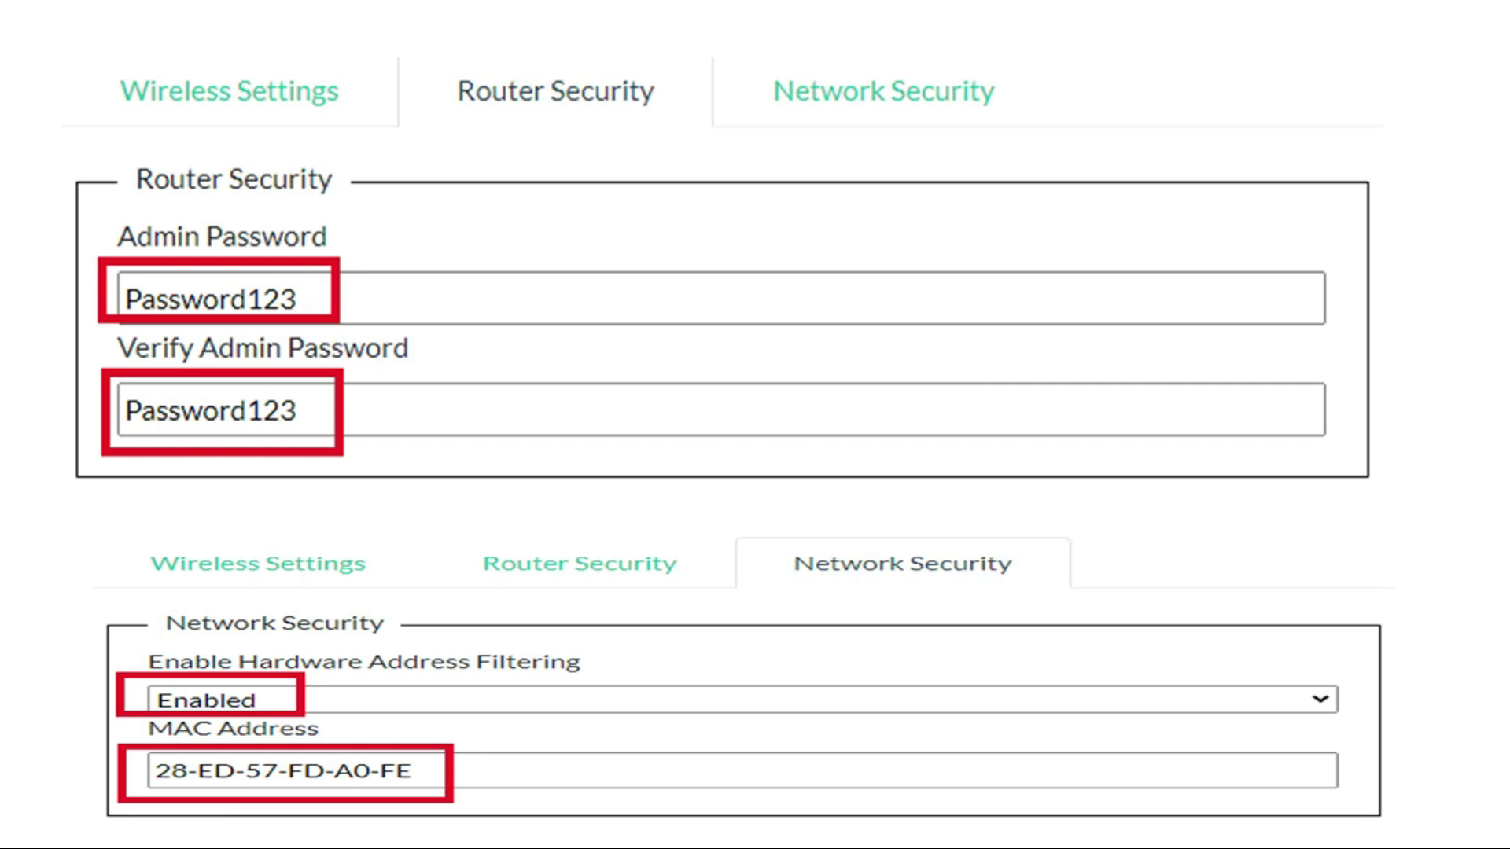